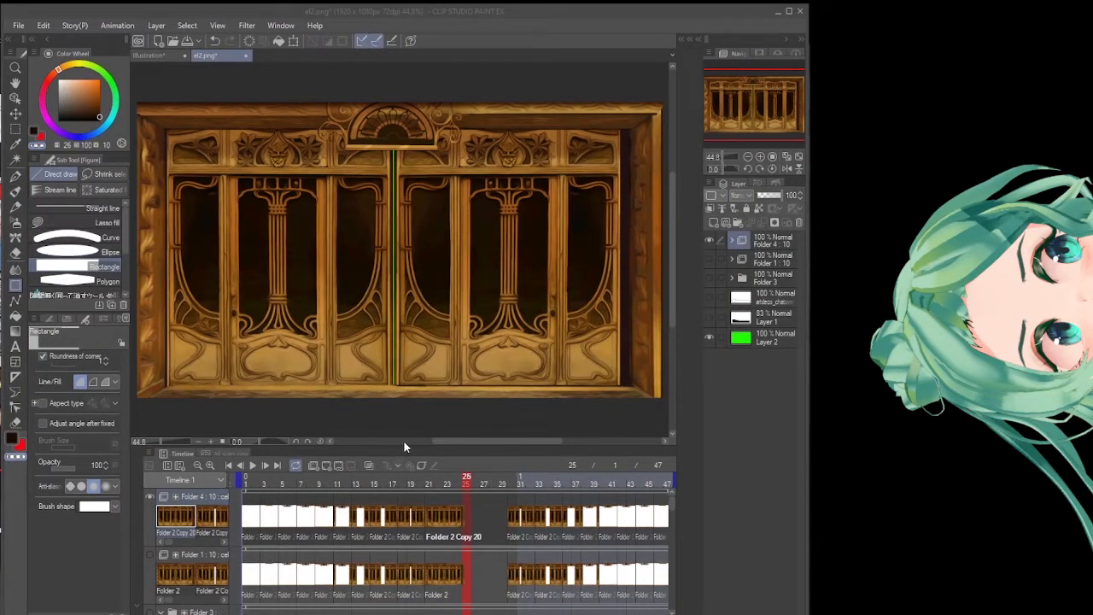
# Inspect the closed elevator door artwork up close at frame 23, then fit the whole canvas in view
pyautogui.moveTo(466, 480); pyautogui.dragTo(543, 501)
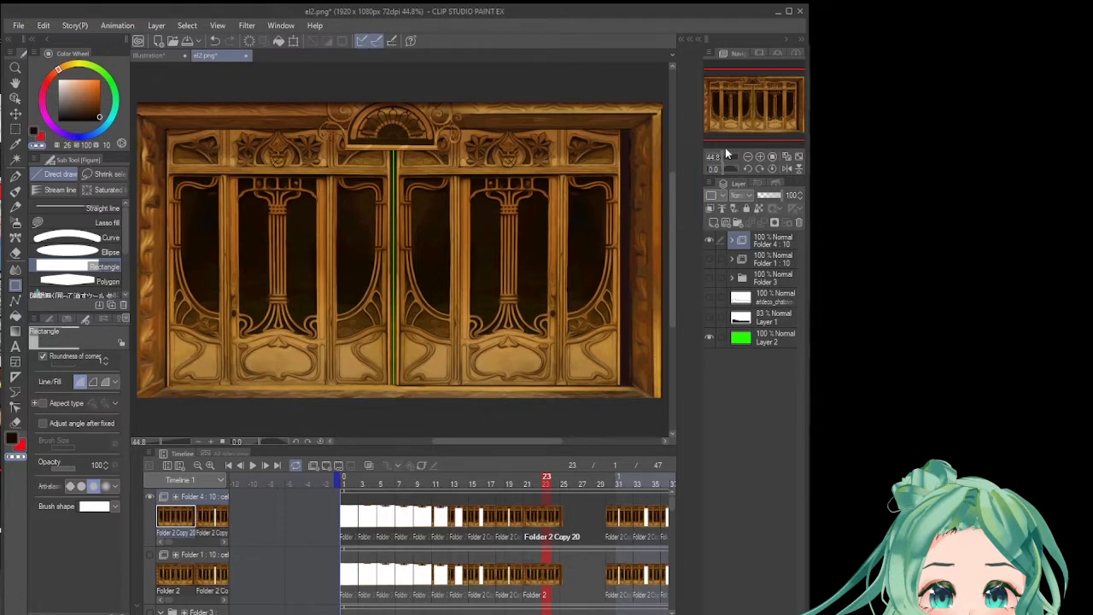
pyautogui.click(759, 157)
pyautogui.click(760, 157)
pyautogui.click(760, 157)
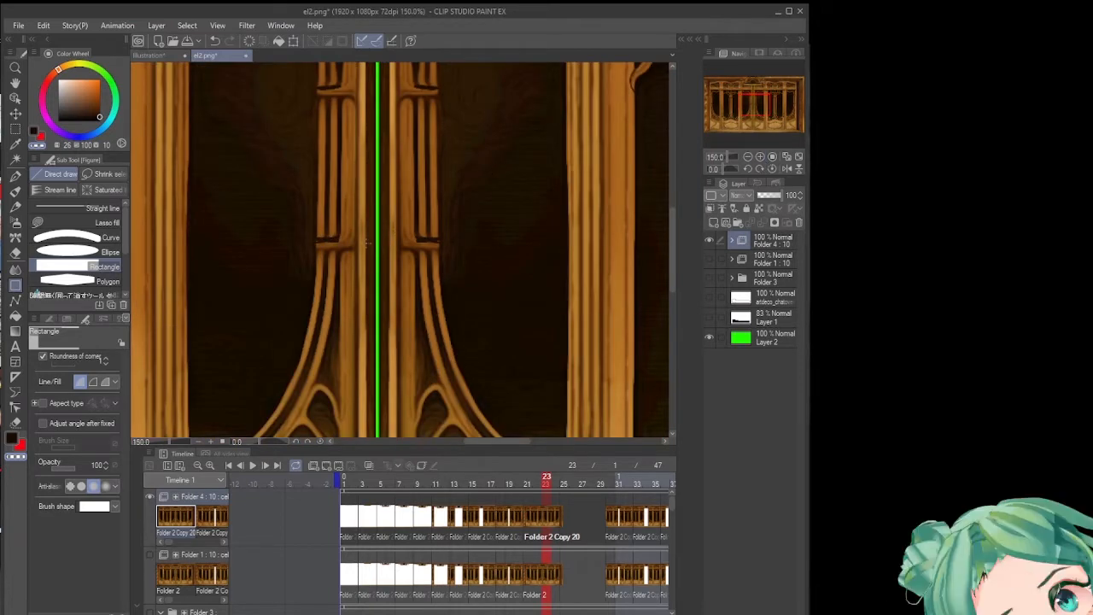
pyautogui.click(749, 158)
pyautogui.click(749, 158)
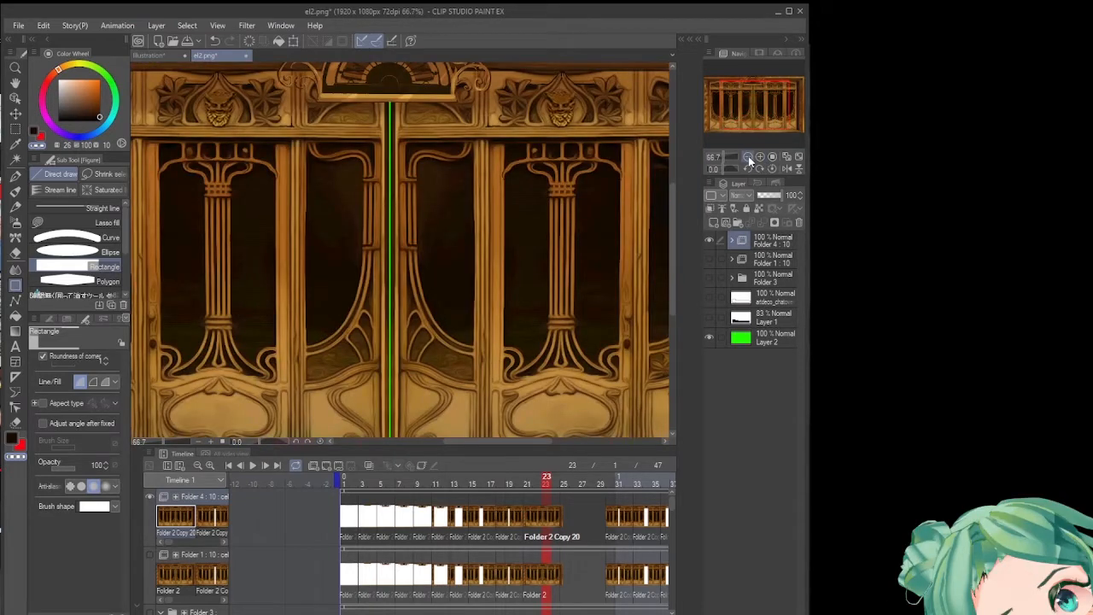
pyautogui.click(749, 158)
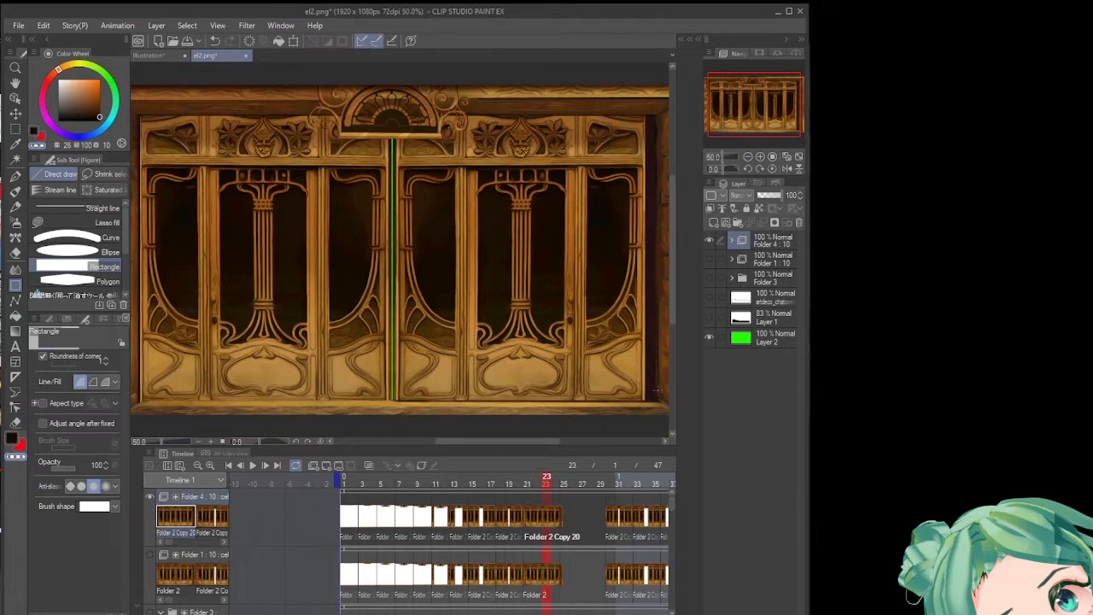
pyautogui.click(750, 158)
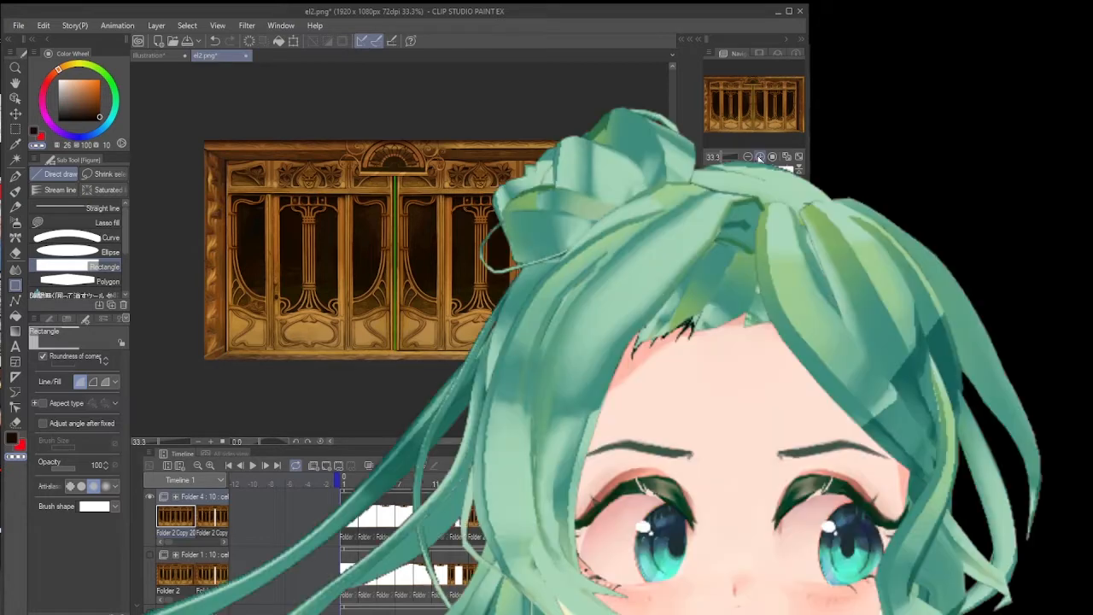
pyautogui.click(799, 158)
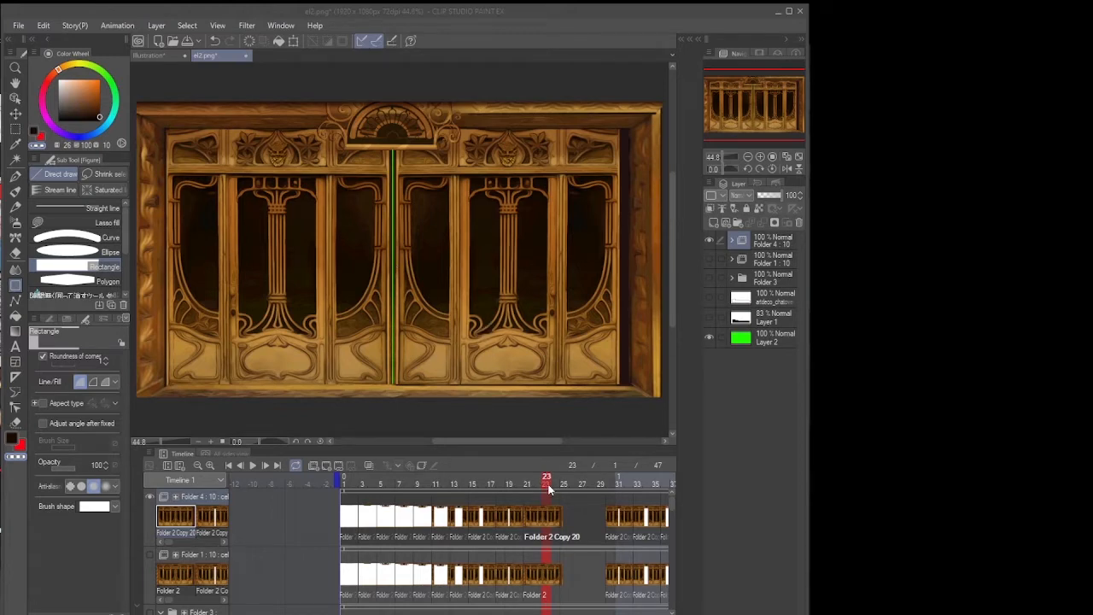
# Scrub the timeline back to frame 1, play the door animation, and stop the playback
pyautogui.moveTo(547, 485); pyautogui.dragTo(517, 534)
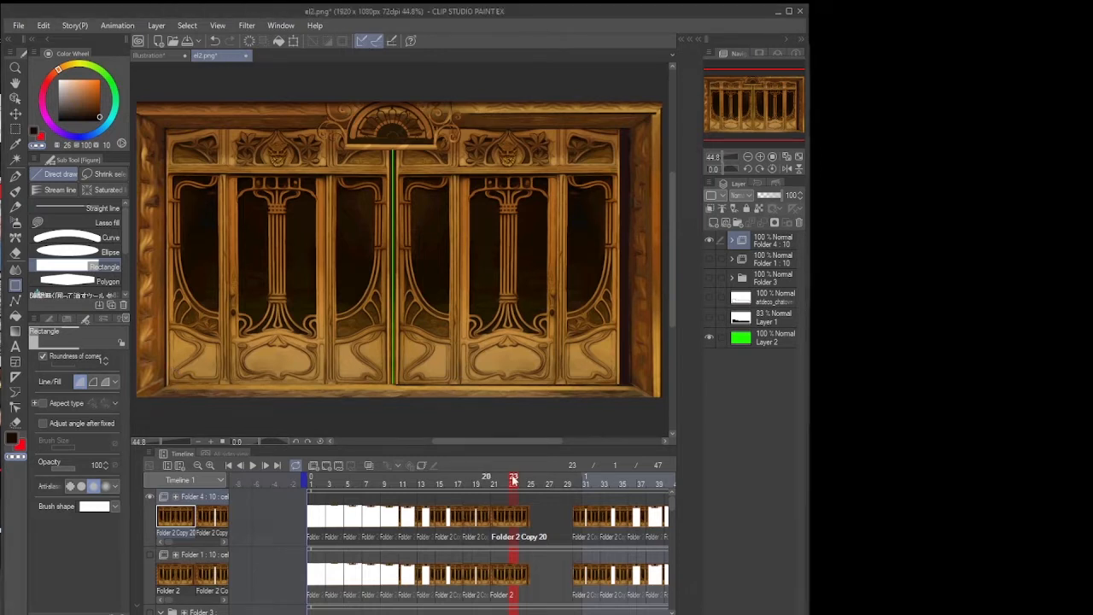
pyautogui.moveTo(747, 95); pyautogui.dragTo(750, 94)
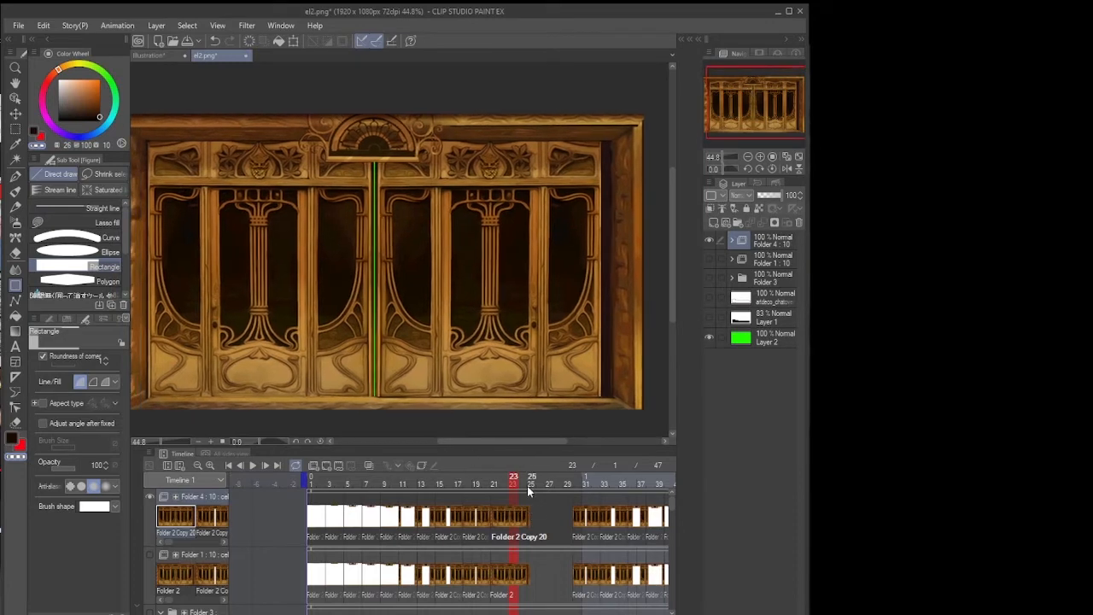
pyautogui.moveTo(527, 486); pyautogui.dragTo(438, 499)
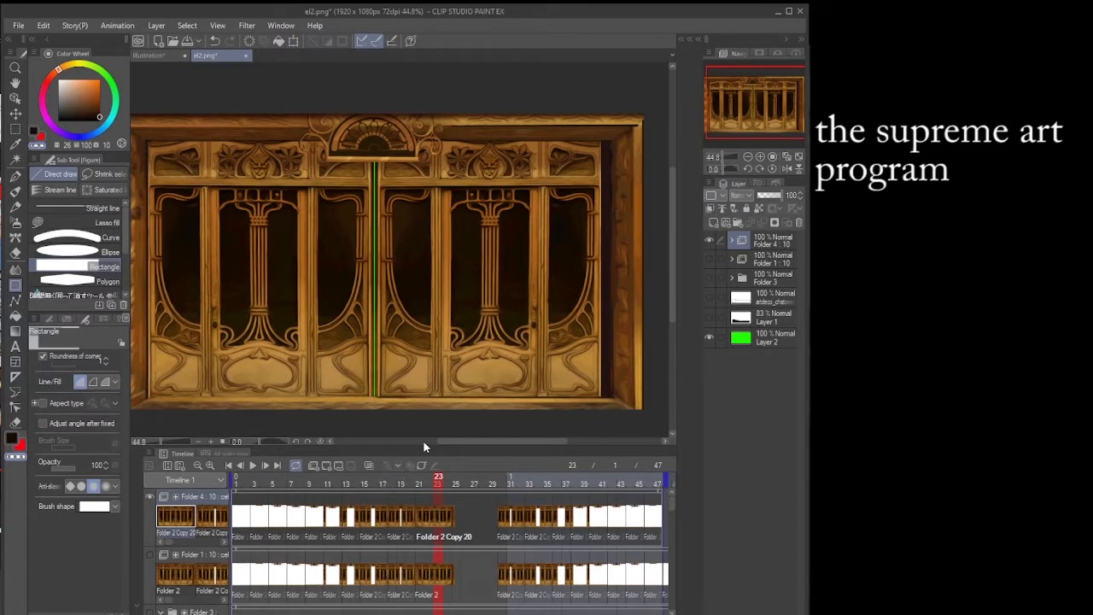
pyautogui.moveTo(438, 483); pyautogui.dragTo(410, 492)
pyautogui.moveTo(258, 498); pyautogui.dragTo(273, 479)
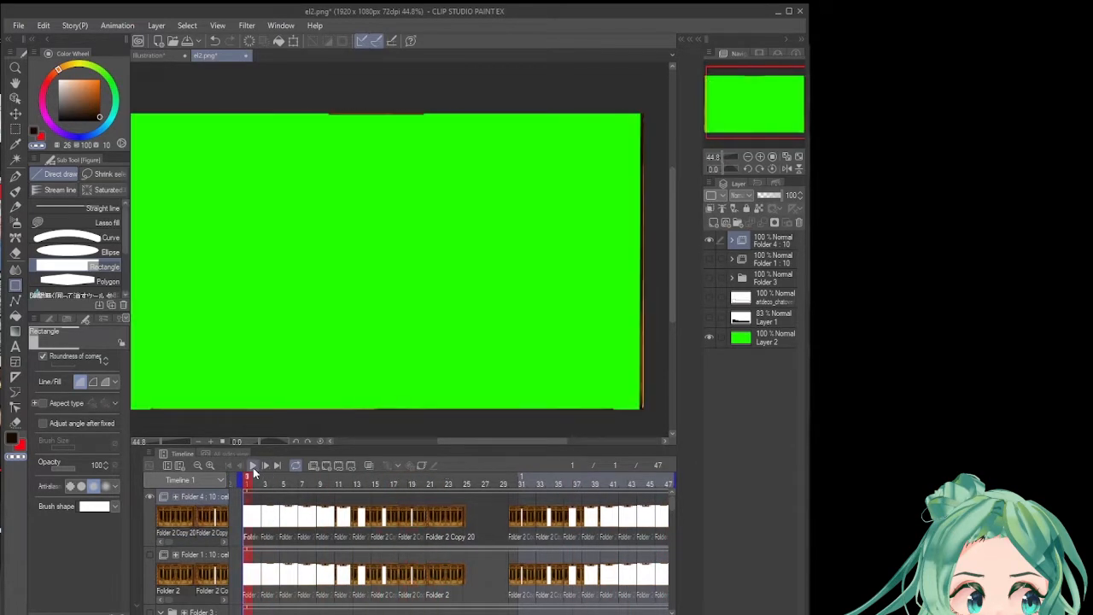
pyautogui.click(253, 465)
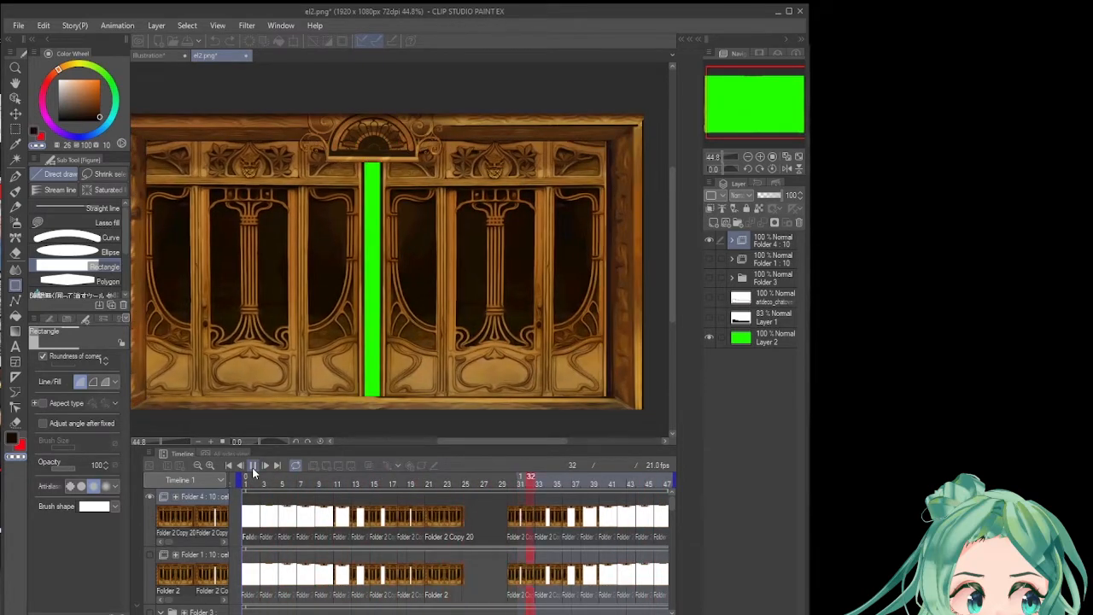
pyautogui.click(253, 470)
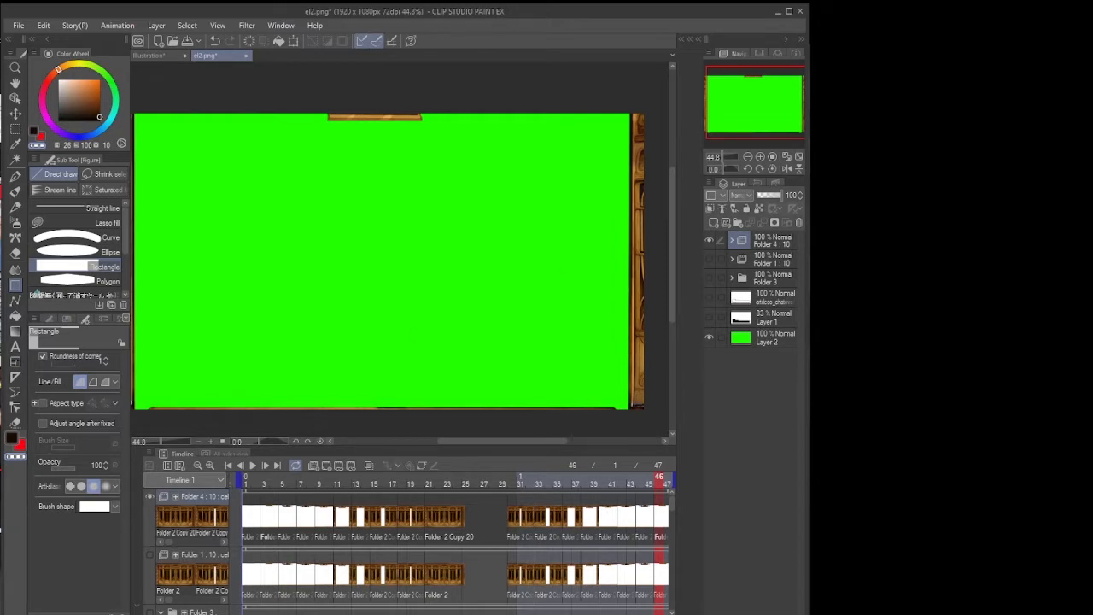
# Switch to VSDC Video Editor with the Stinger1 project and reposition its window to fit the visible screen area
pyautogui.moveTo(1092, 124)
pyautogui.mouseDown()
pyautogui.moveTo(558, 64)
pyautogui.moveTo(664, 45)
pyautogui.moveTo(650, 49)
pyautogui.mouseUp()
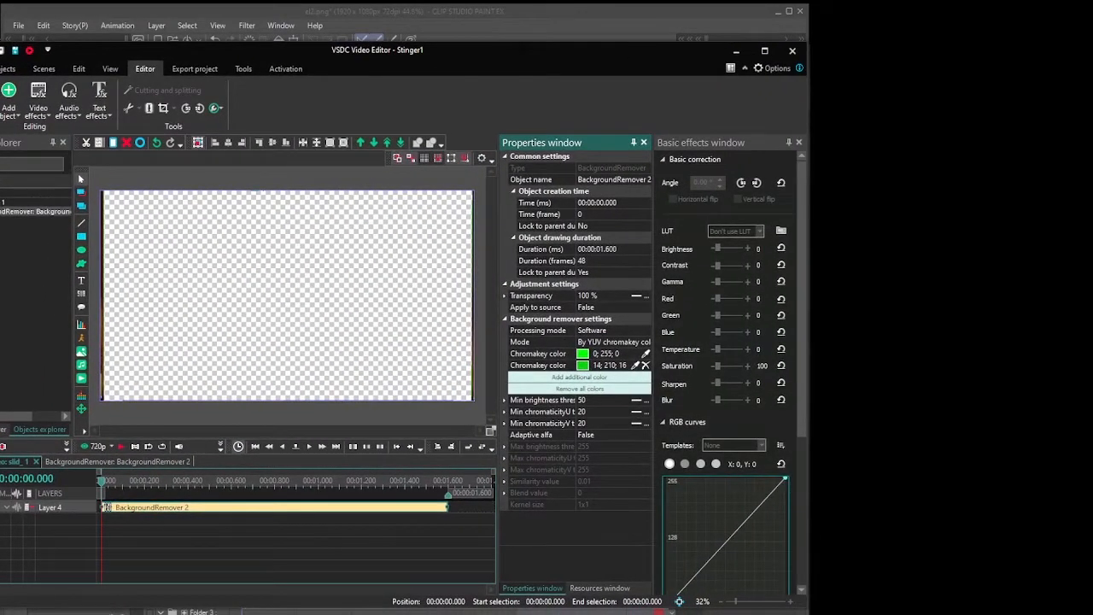
pyautogui.moveTo(0, 247); pyautogui.dragTo(2, 248)
pyautogui.moveTo(510, 39); pyautogui.dragTo(510, 17)
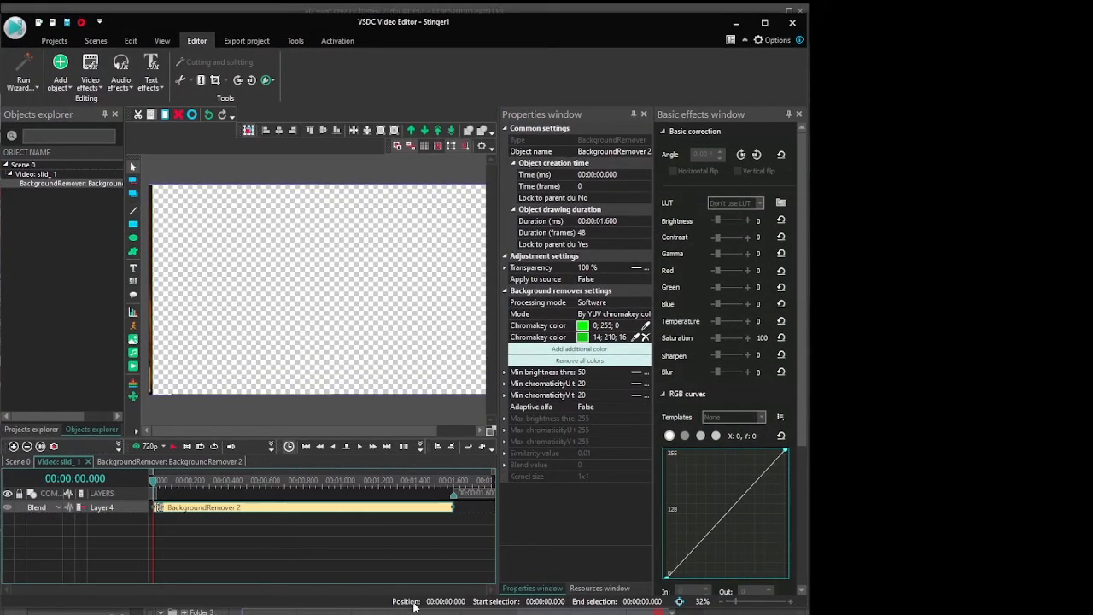
pyautogui.moveTo(416, 609); pyautogui.dragTo(416, 614)
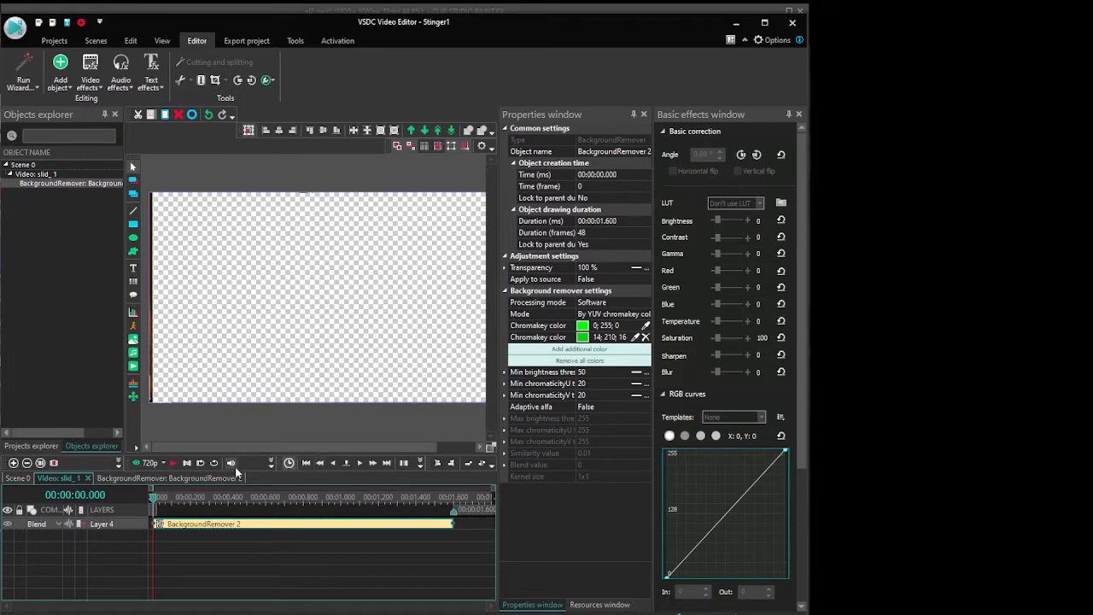
# Preview the slid_1 video in the Stinger1 scene and examine the settings of its background remover effect
pyautogui.click(36, 174)
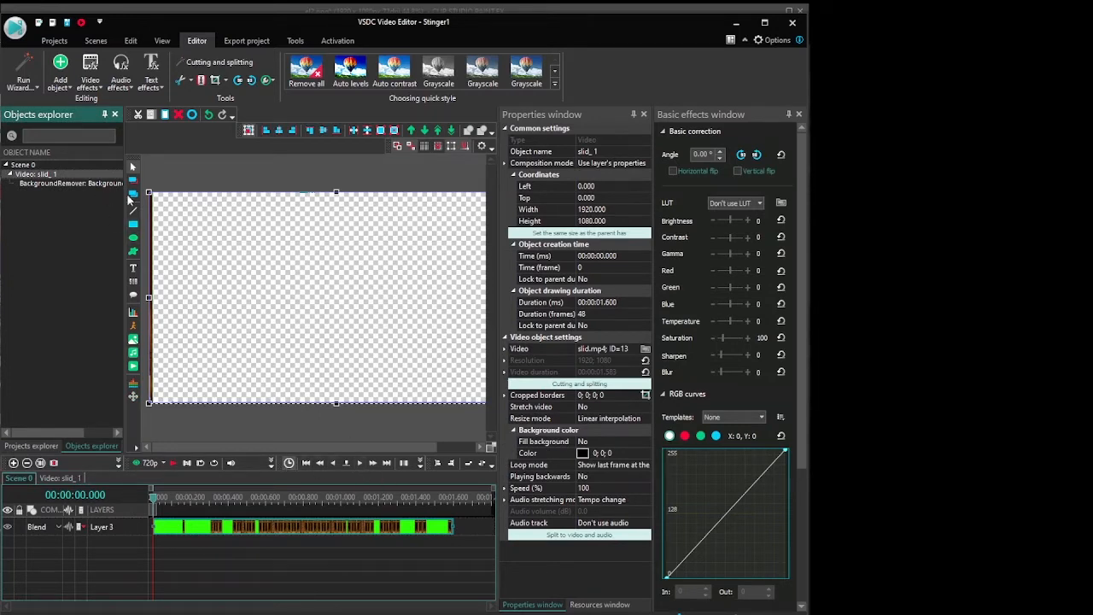
pyautogui.click(358, 464)
pyautogui.click(174, 464)
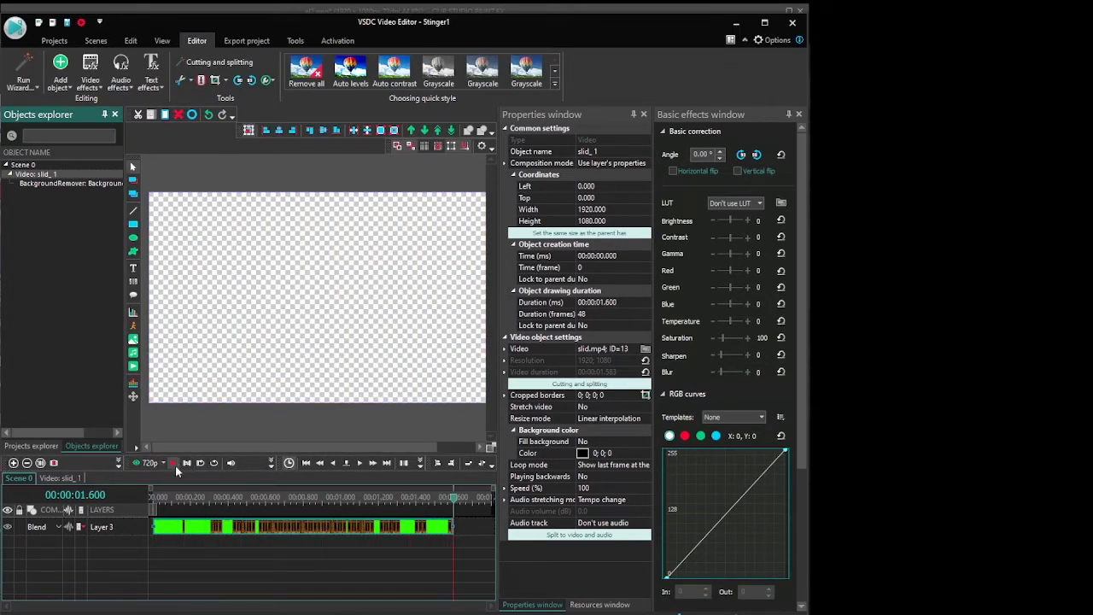
pyautogui.click(174, 466)
pyautogui.click(320, 465)
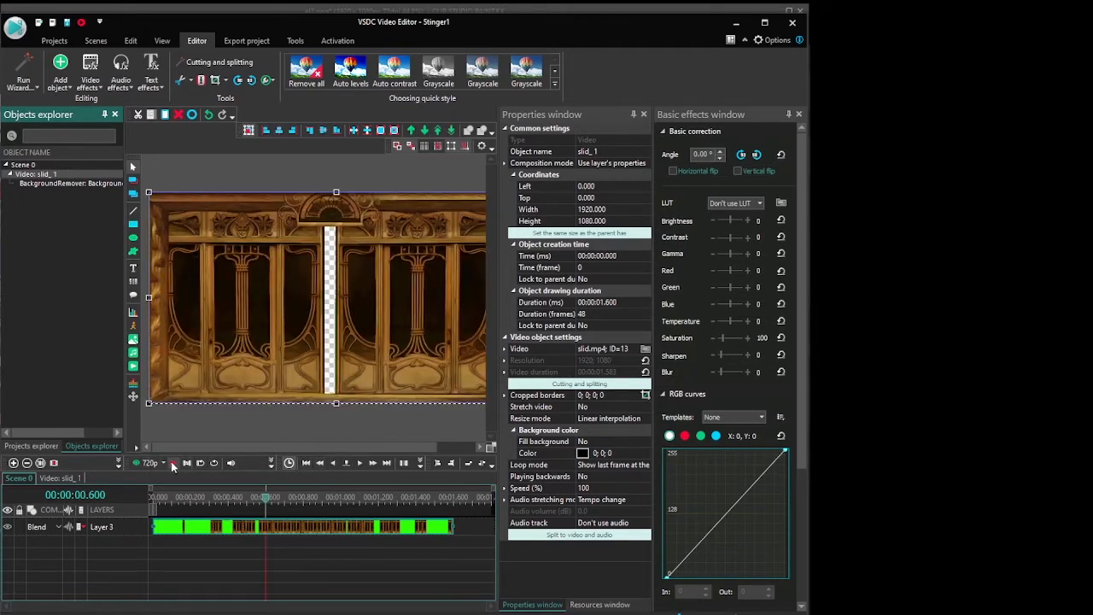
pyautogui.click(173, 465)
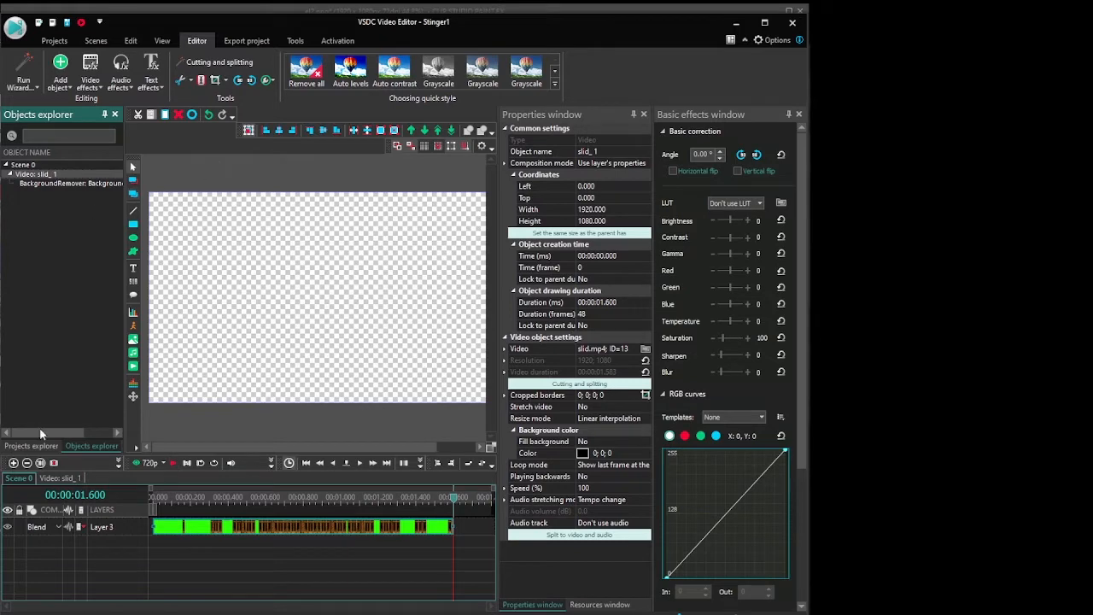
pyautogui.doubleClick(77, 180)
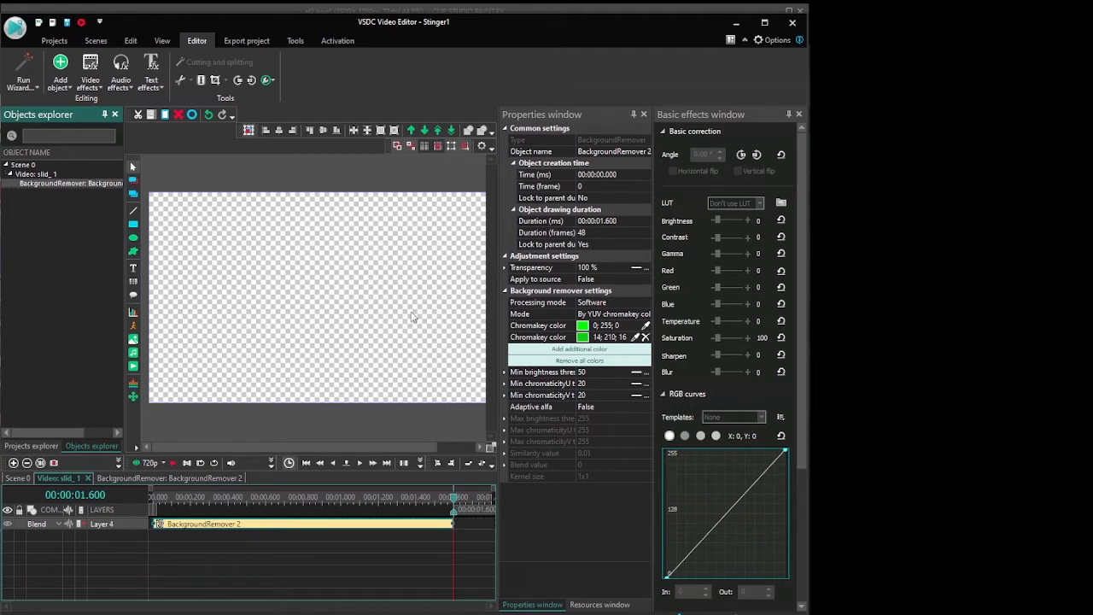
# Close the Stinger1 project without saving, reopen VSDC Video Editor, and dismiss the Pro upgrade offer
pyautogui.click(787, 26)
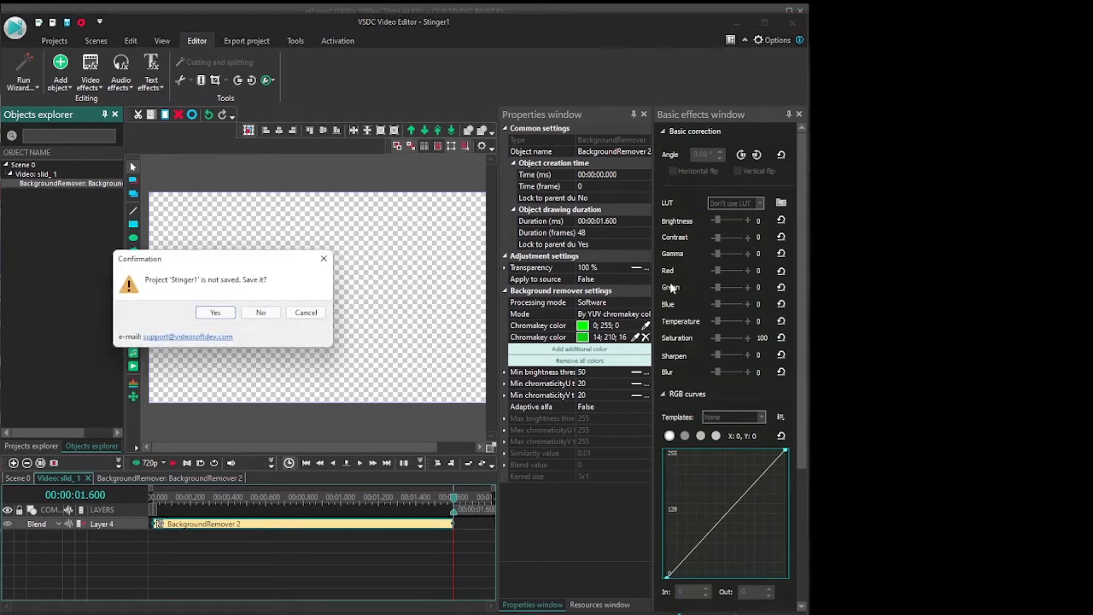
pyautogui.click(262, 313)
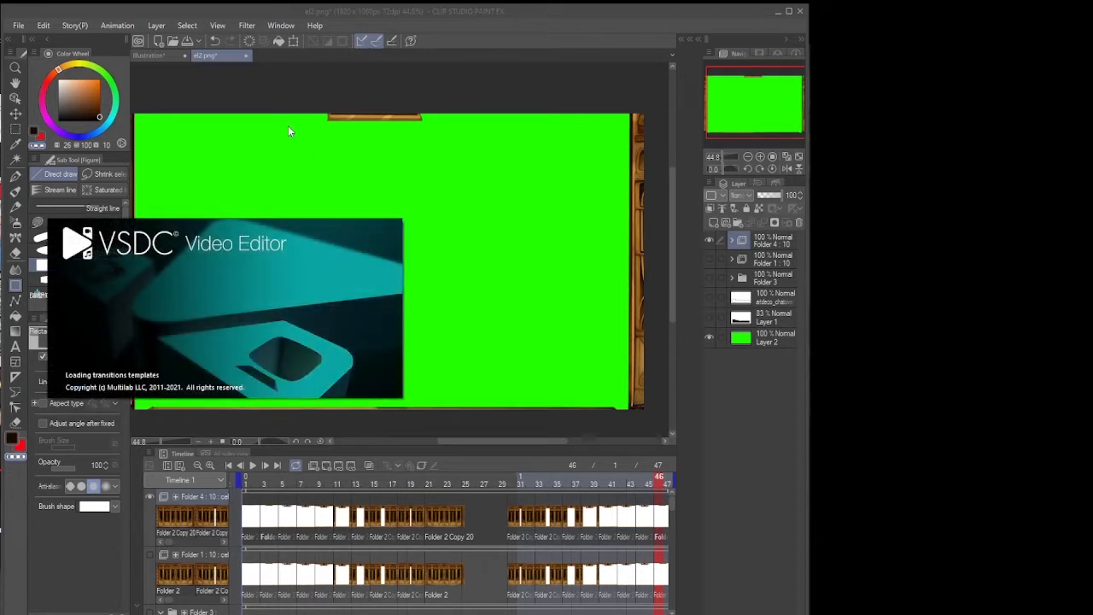
pyautogui.click(801, 11)
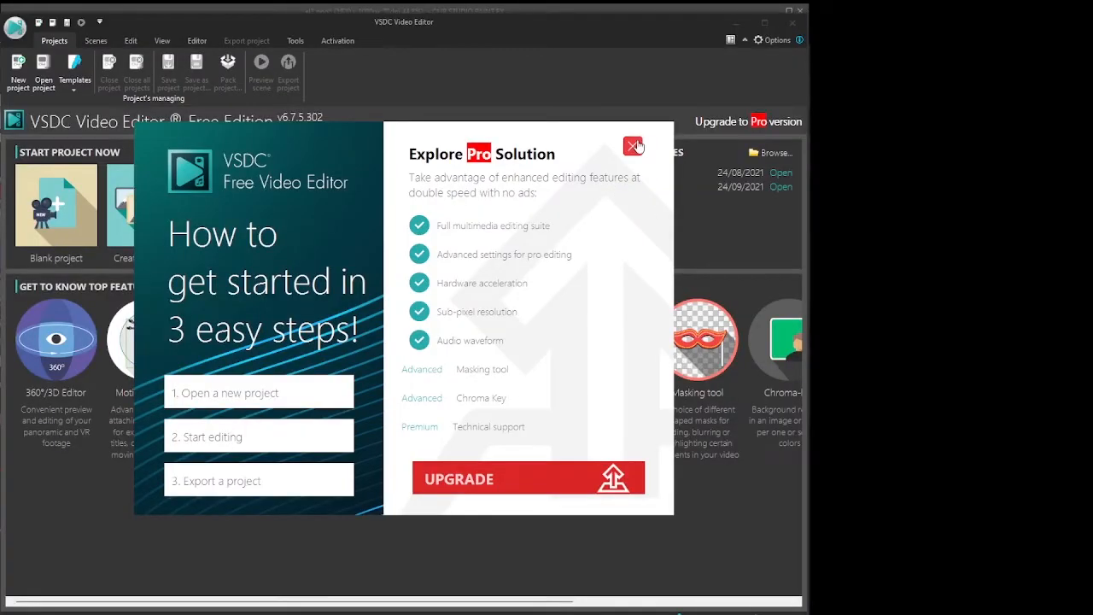
pyautogui.click(633, 147)
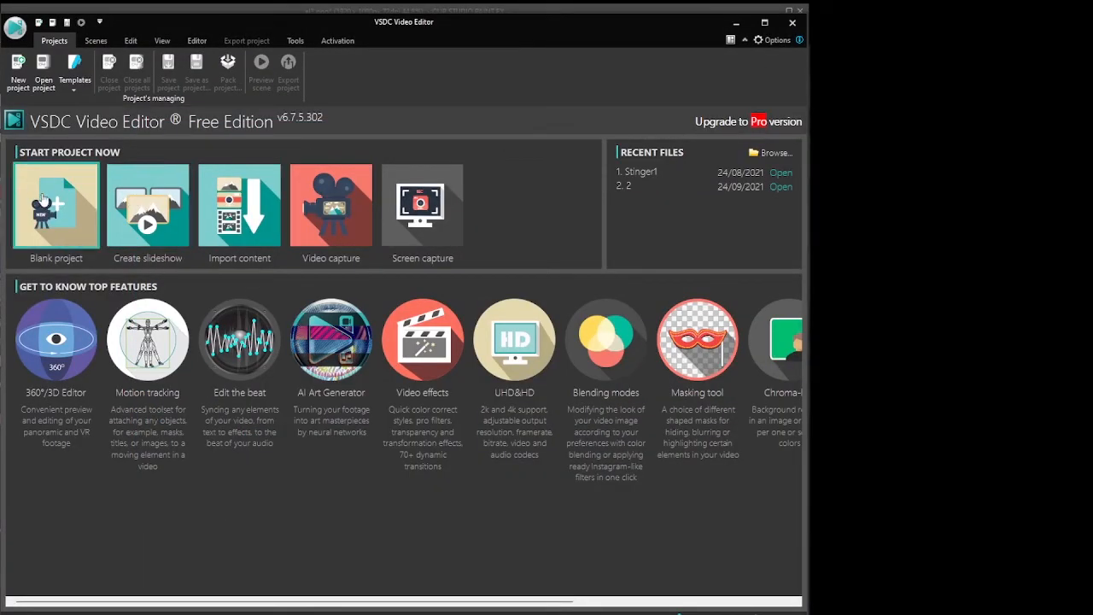
# Start a blank project titled "StingerTime bby" with the YouTube device preset and a 30 fps frame rate
pyautogui.click(70, 206)
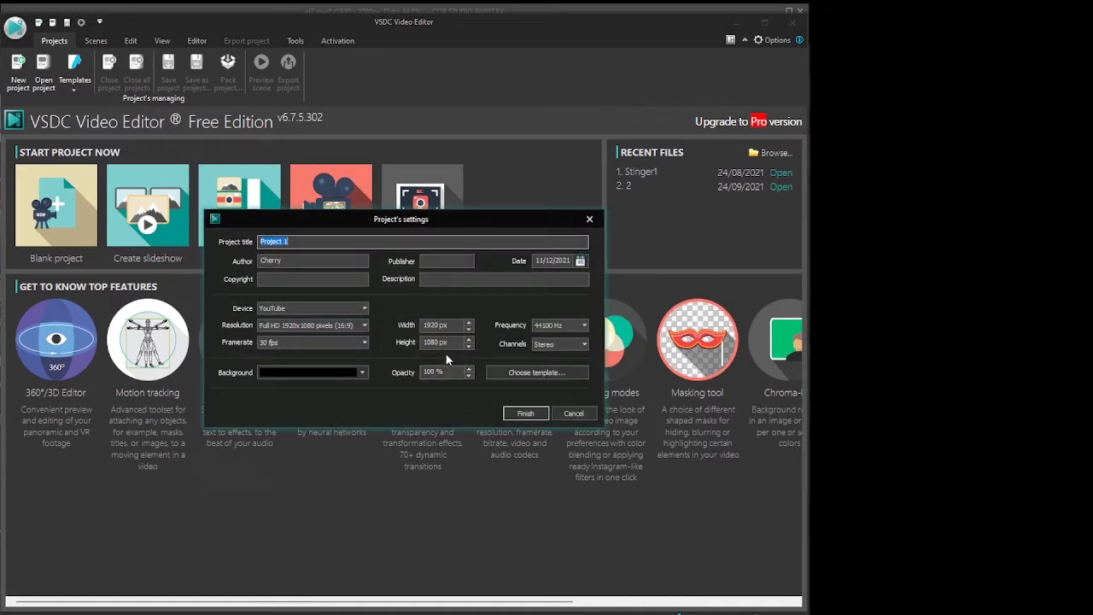
pyautogui.write('StingerTime bby')
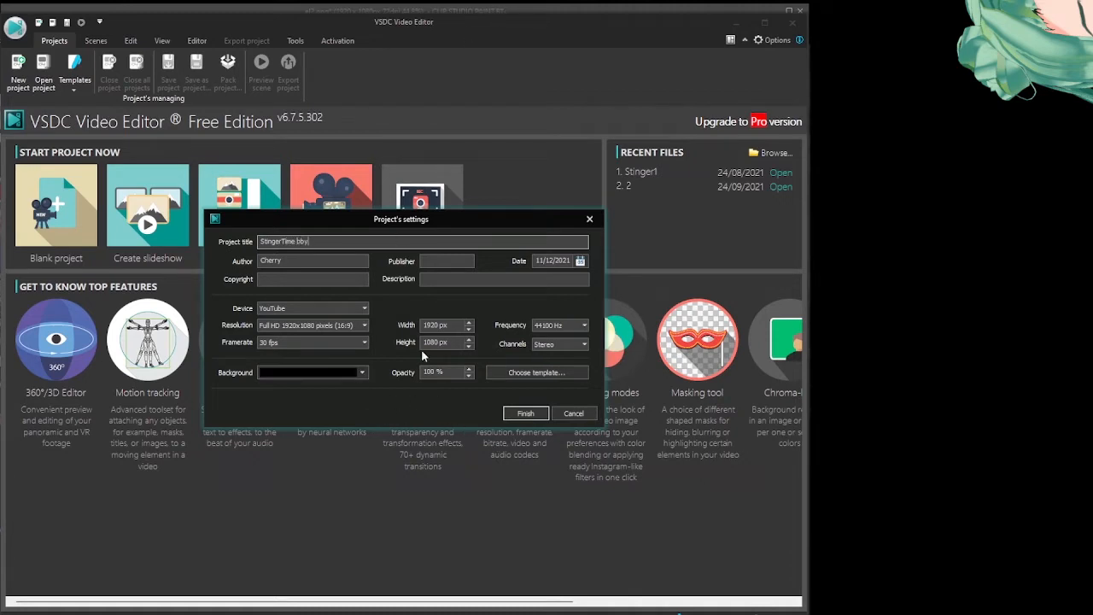
pyautogui.click(362, 311)
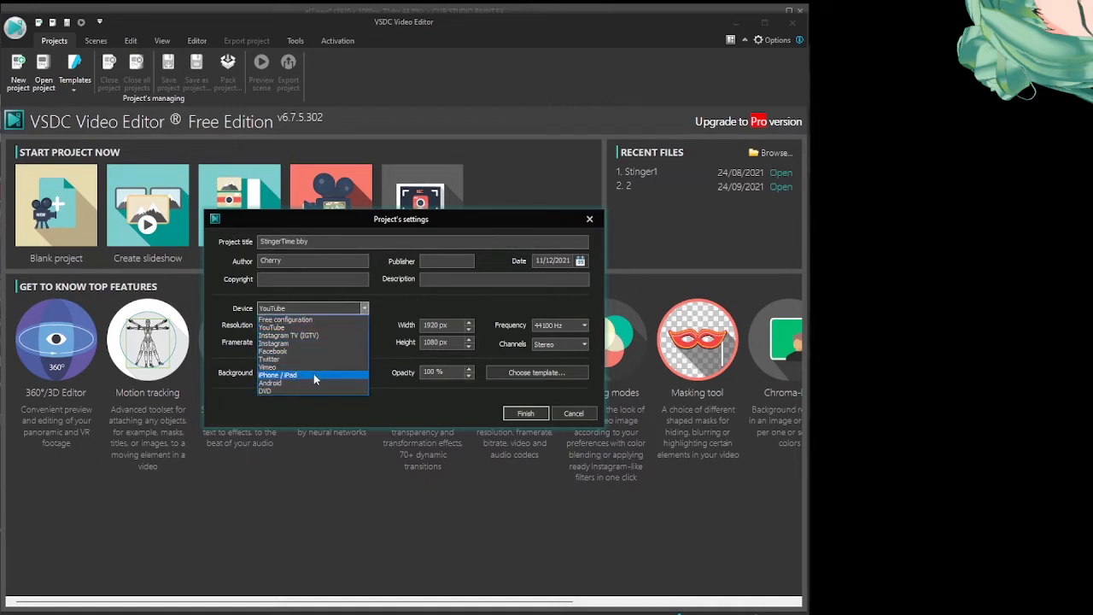
pyautogui.click(321, 329)
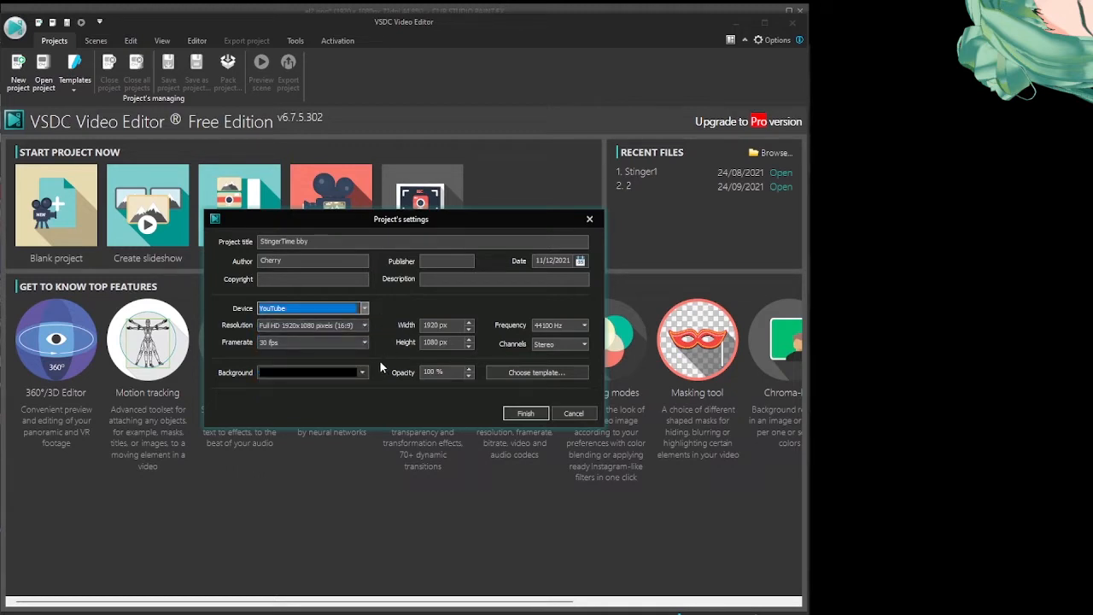
pyautogui.click(365, 346)
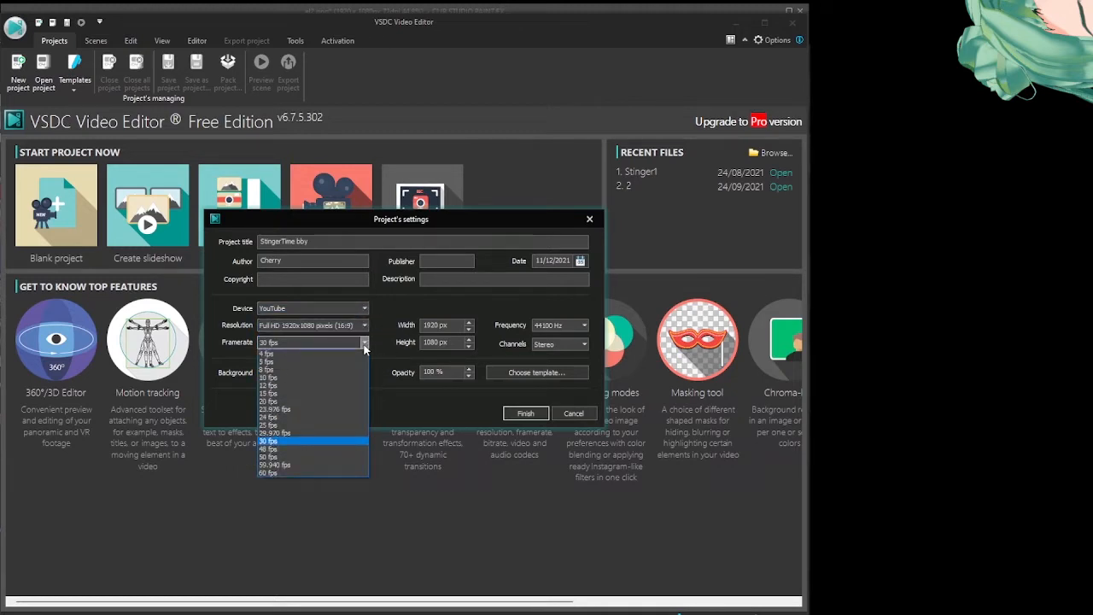
pyautogui.click(365, 346)
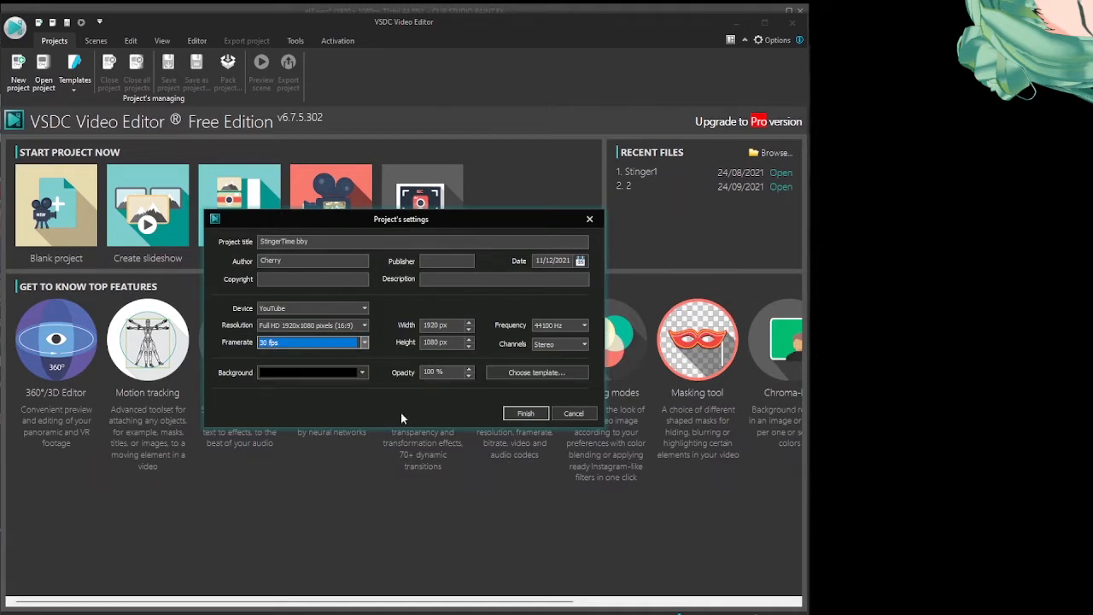
# Set the new project's background color to bright green, #00FF00
pyautogui.click(363, 372)
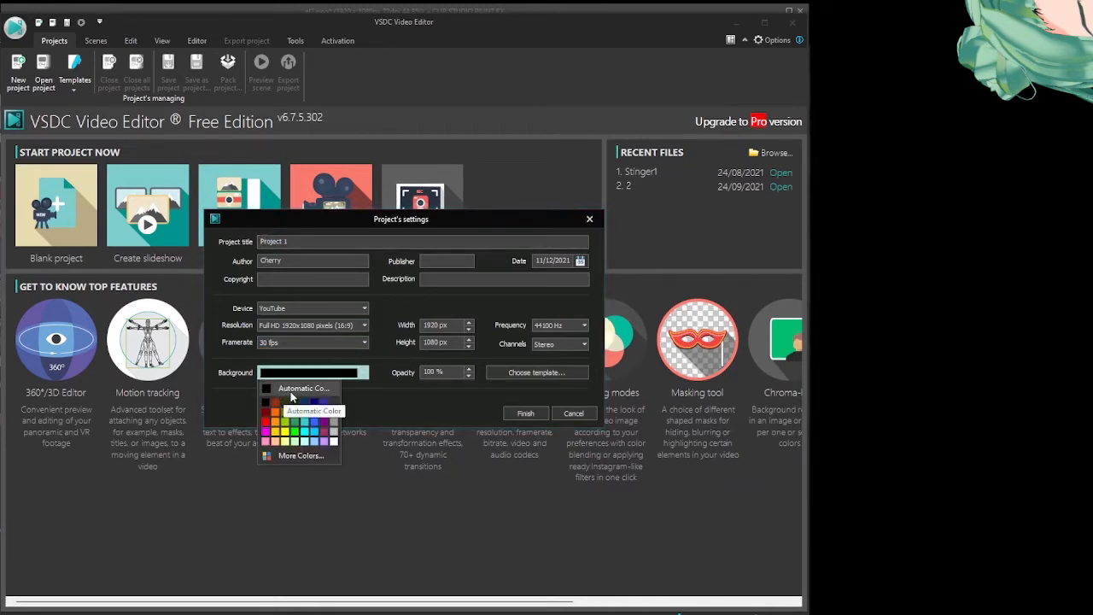
pyautogui.click(299, 456)
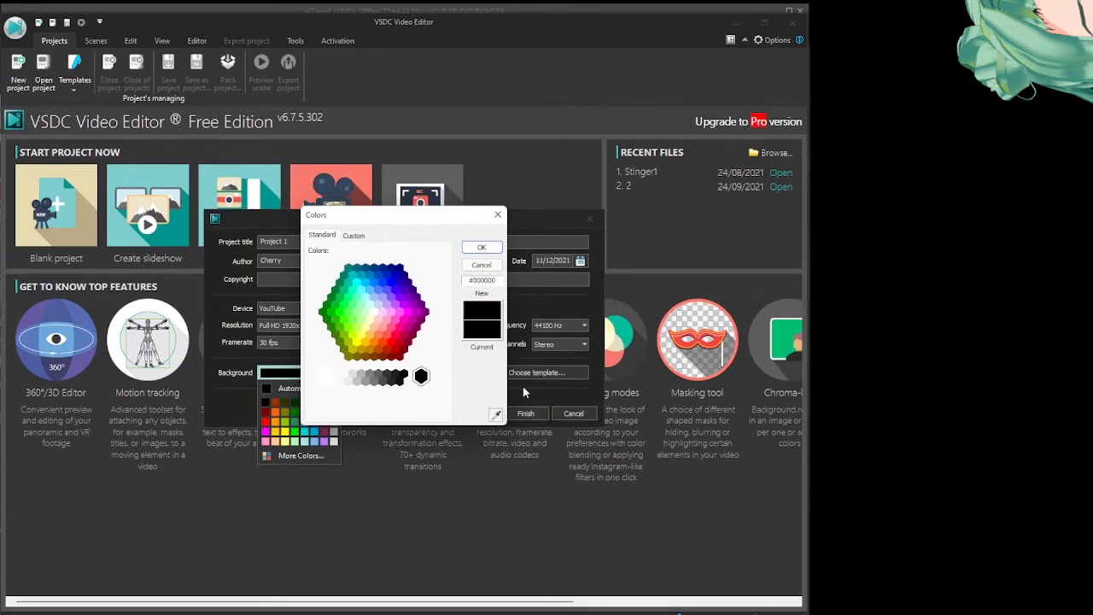
pyautogui.click(353, 236)
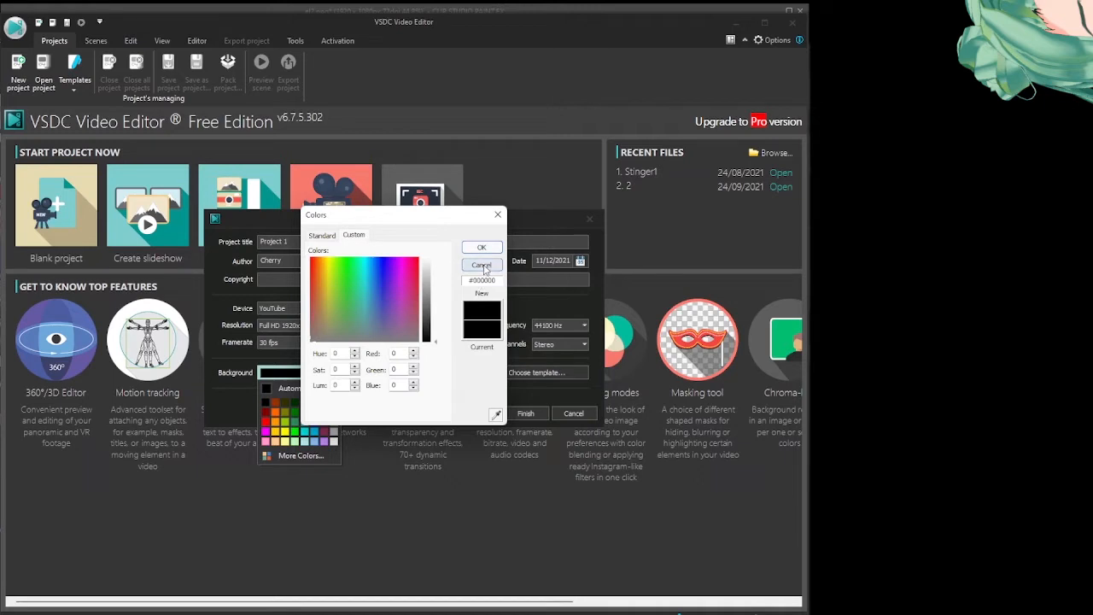
pyautogui.click(317, 235)
pyautogui.click(346, 316)
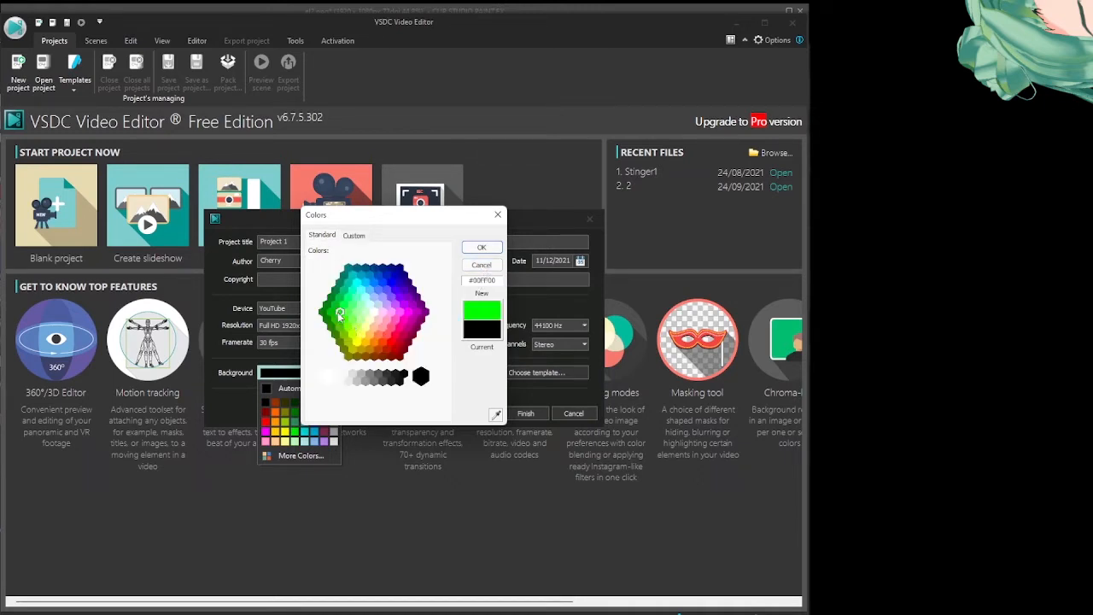
pyautogui.click(480, 248)
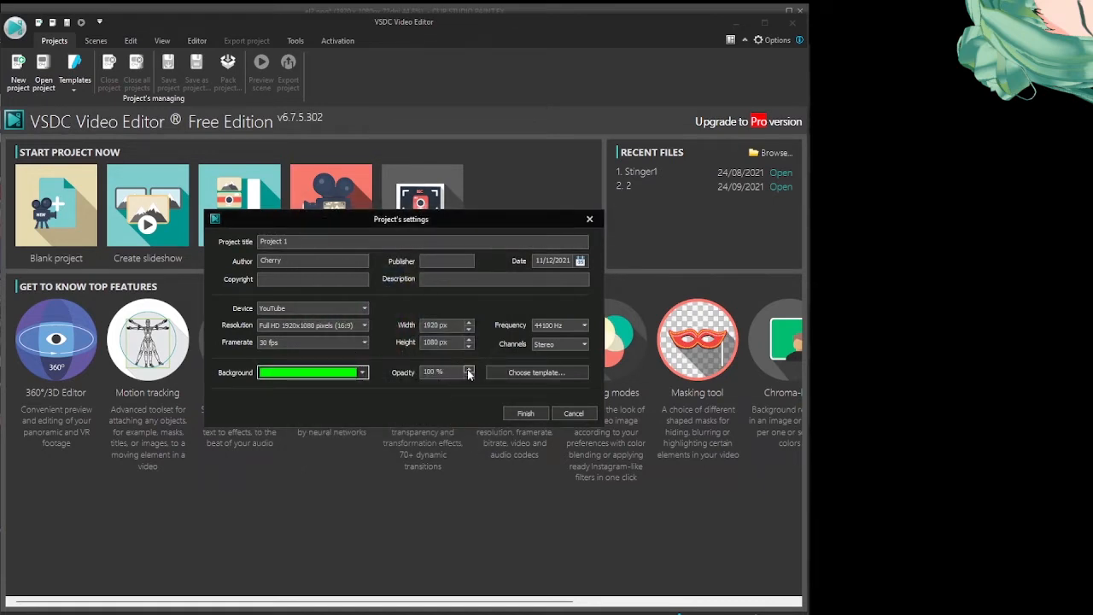
# Set the project background's opacity to 0% and finish creating the project
pyautogui.moveTo(461, 374); pyautogui.dragTo(415, 376)
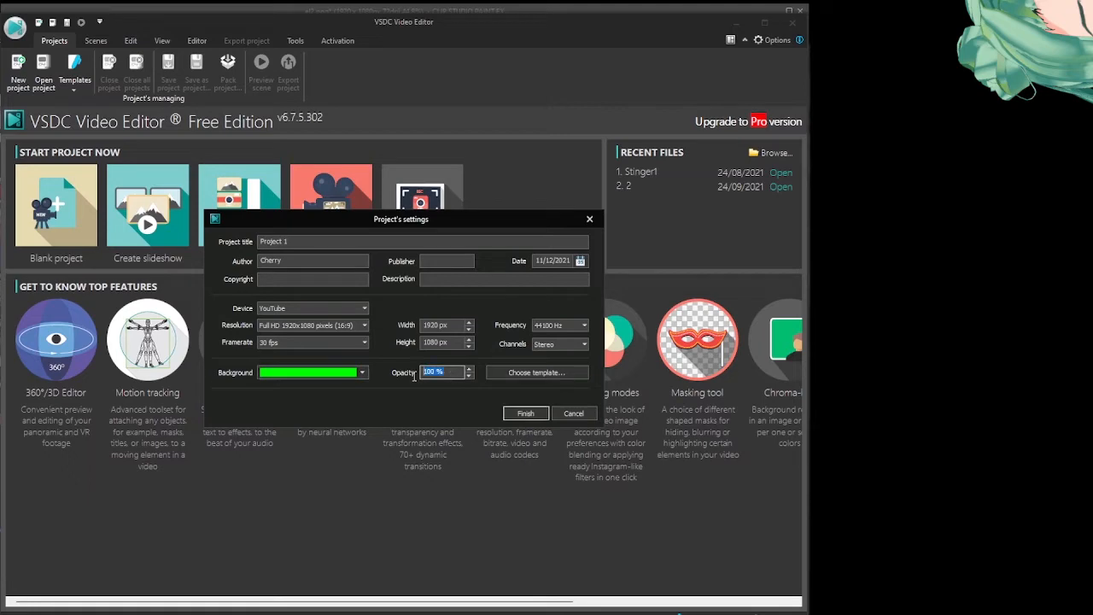
pyautogui.press('Return')
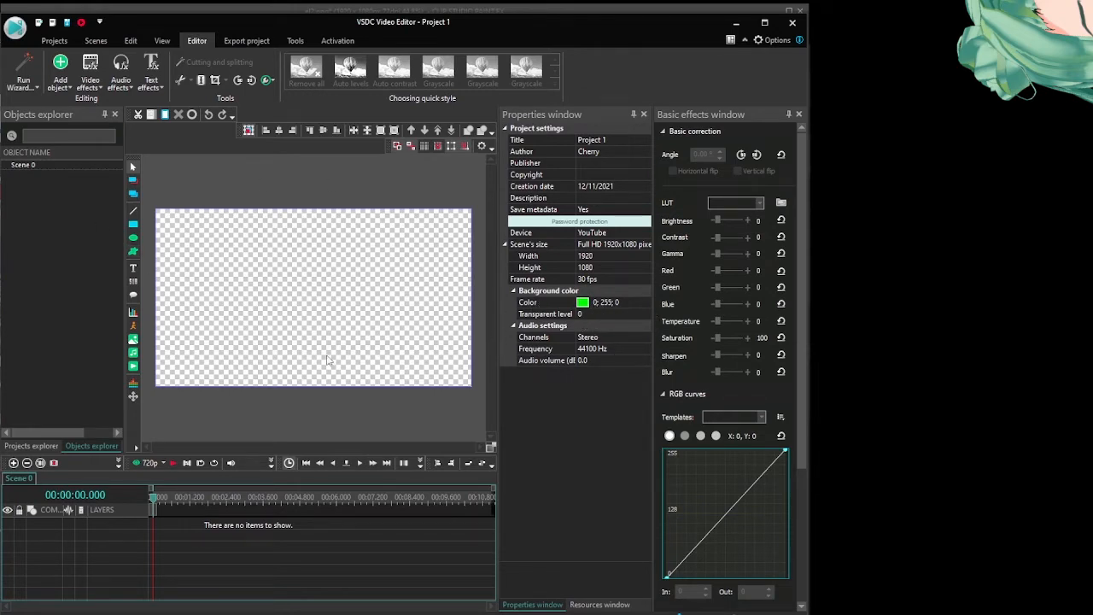
pyautogui.click(43, 275)
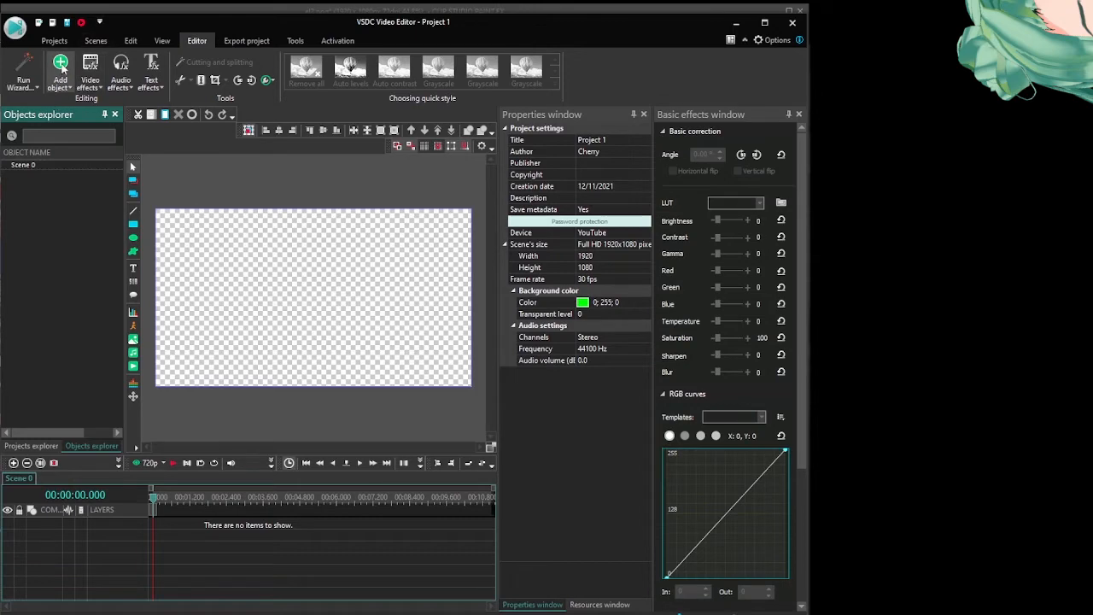
# Add the slid video from the Desktop as a new layer from the start of the scene and preview it
pyautogui.doubleClick(200, 42)
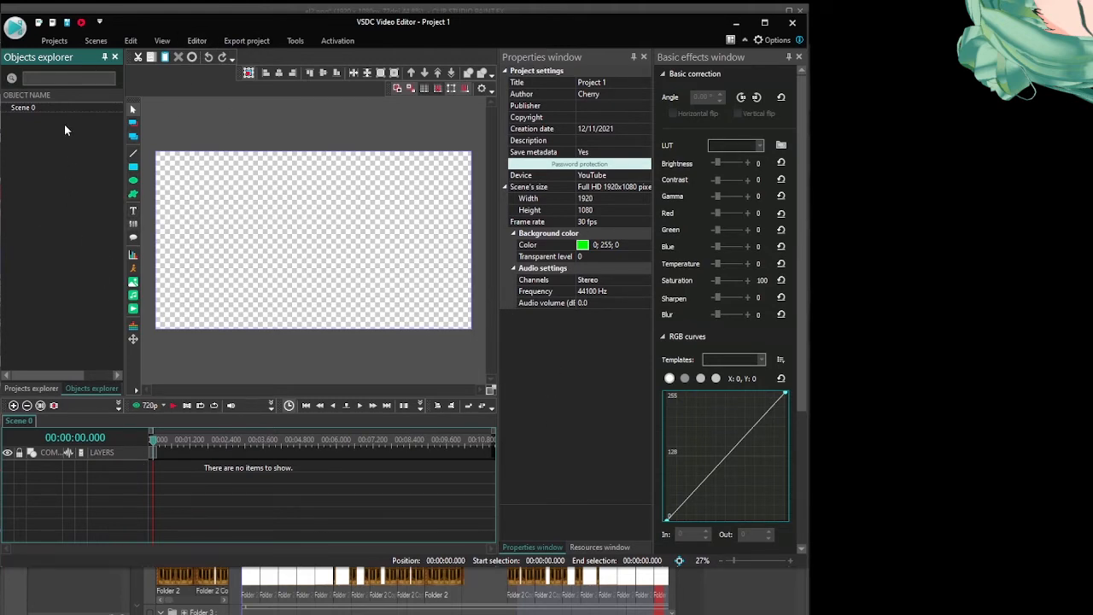
pyautogui.click(196, 40)
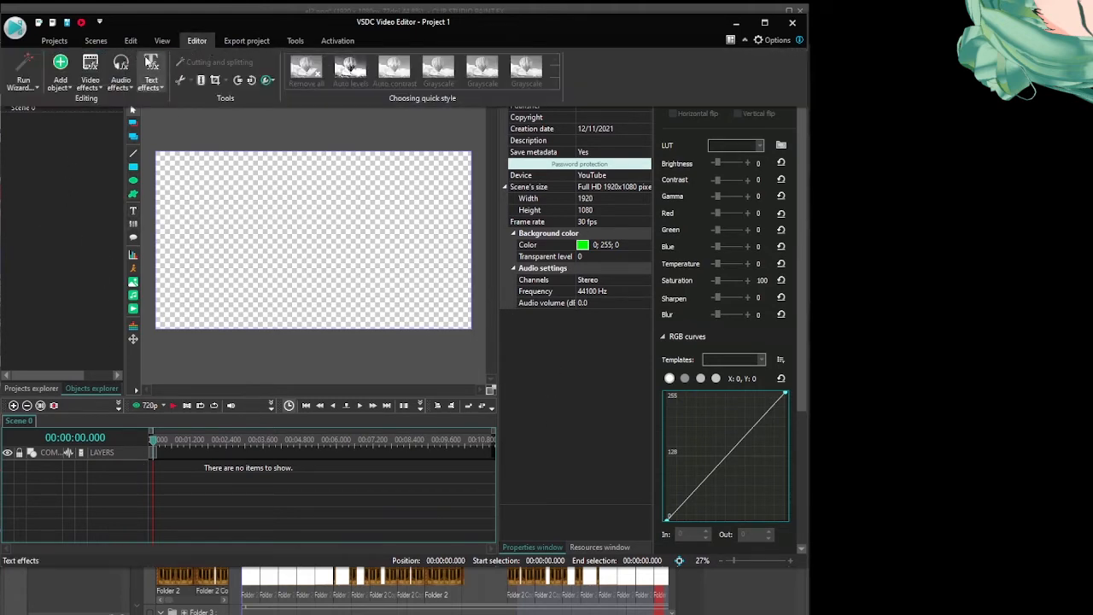
pyautogui.click(61, 73)
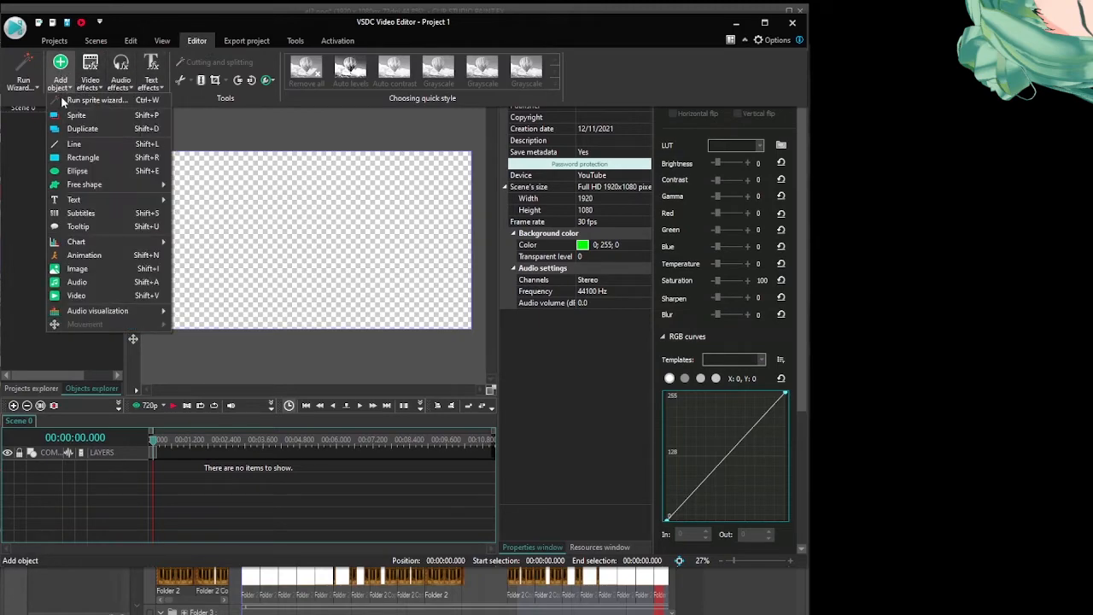
pyautogui.click(77, 296)
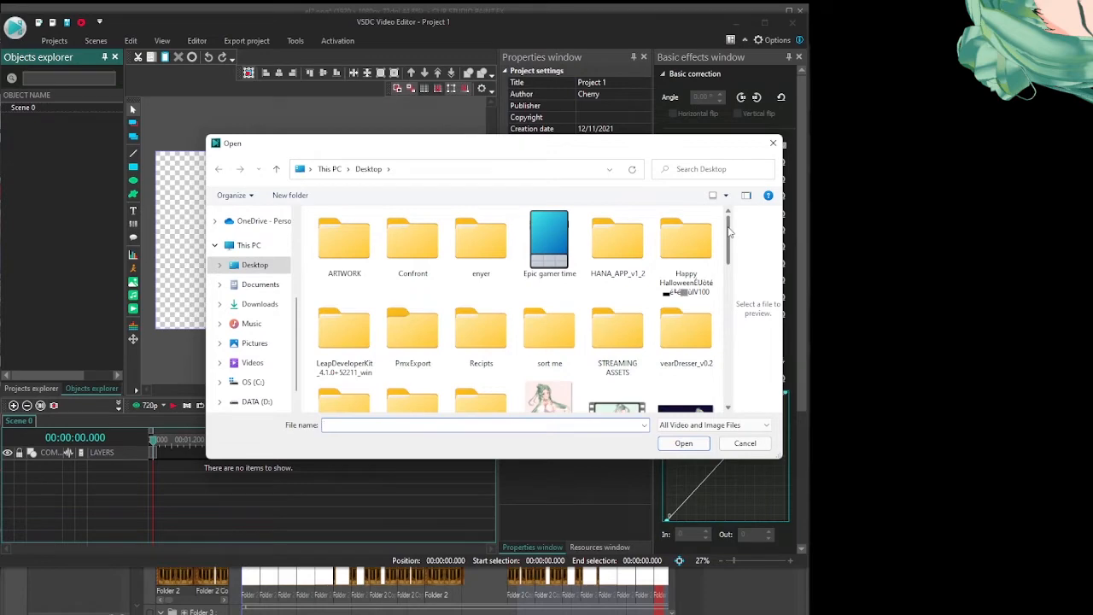
pyautogui.scroll(-1, 730, 230)
pyautogui.doubleClick(619, 288)
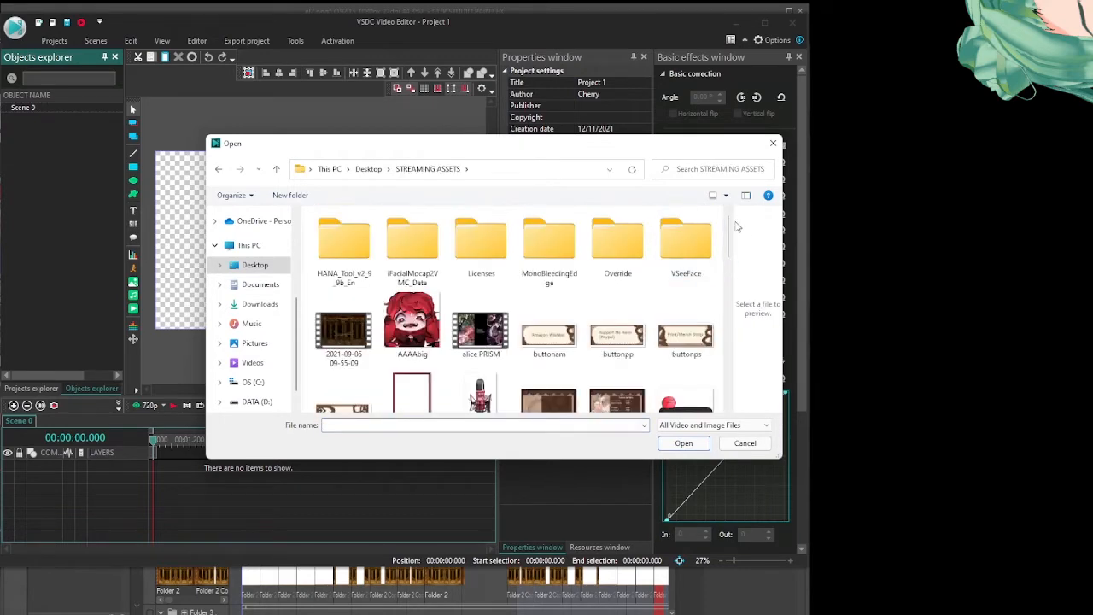
pyautogui.moveTo(731, 229); pyautogui.dragTo(730, 306)
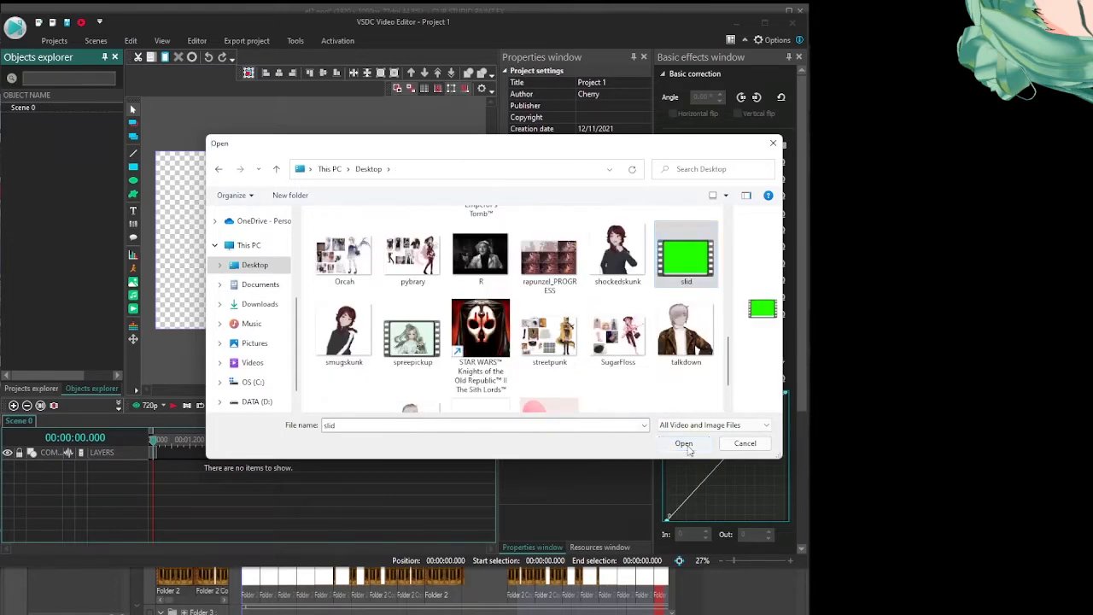
pyautogui.click(686, 446)
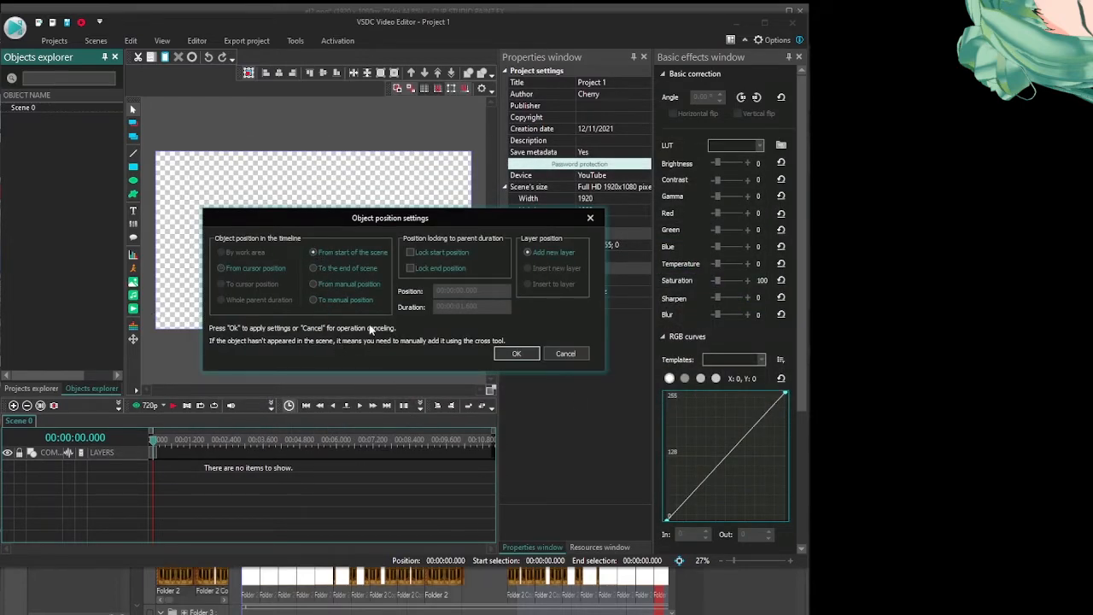
pyautogui.click(517, 353)
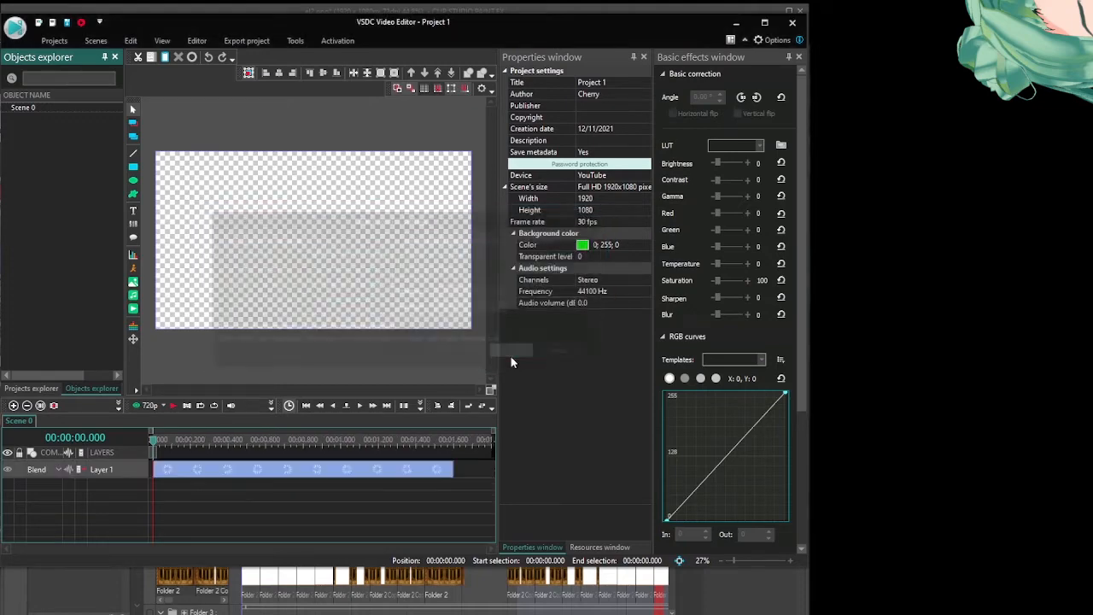
pyautogui.click(173, 406)
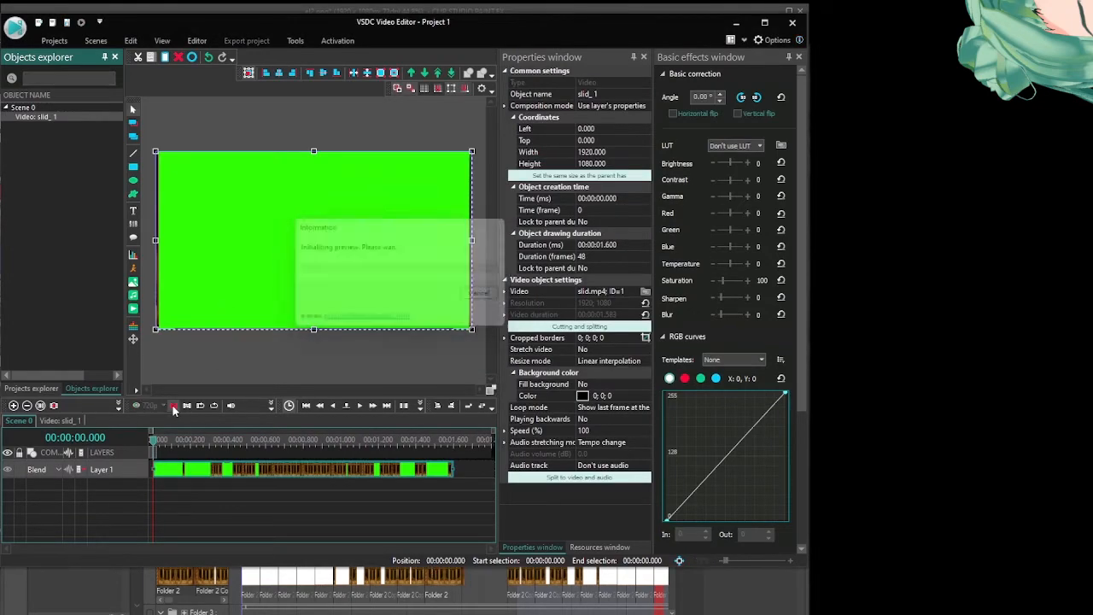
pyautogui.click(333, 408)
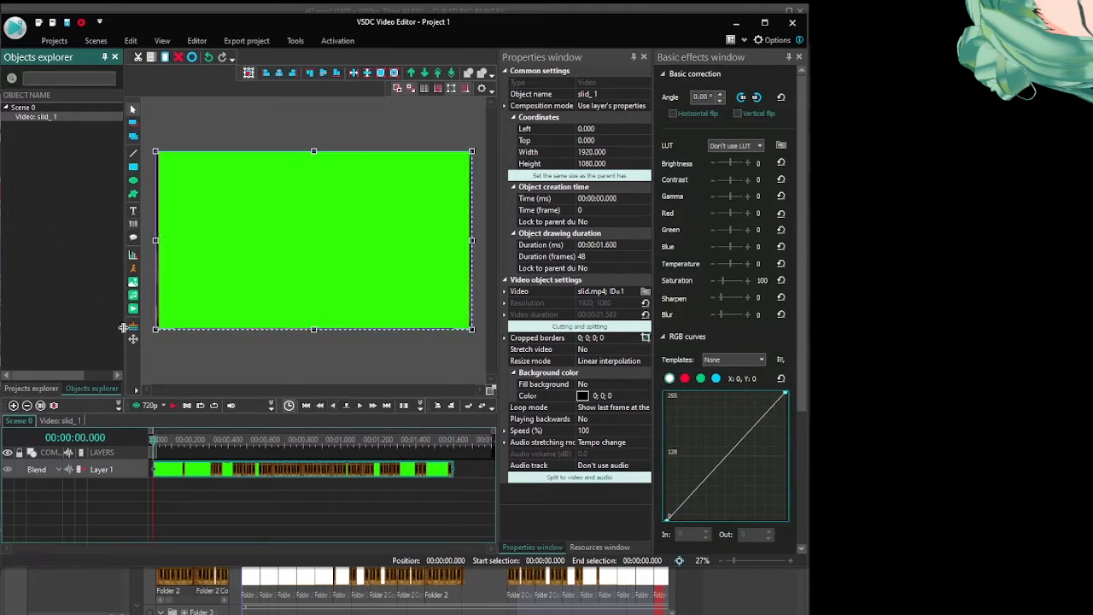
# Apply a Background remover effect to the slid video for its whole parent duration on a new layer
pyautogui.rightClick(50, 474)
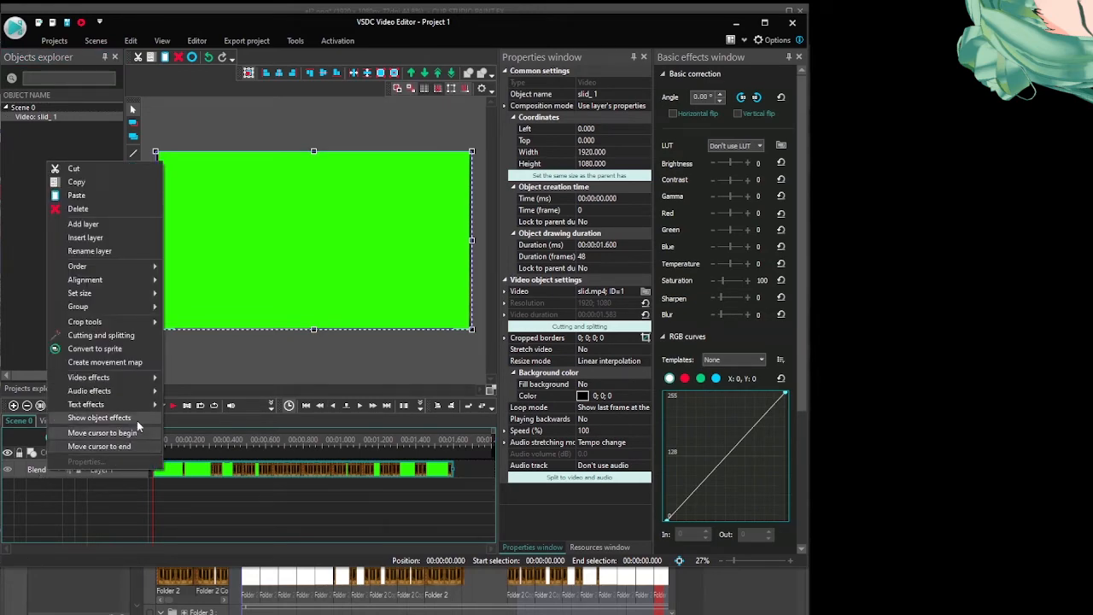
pyautogui.moveTo(147, 380)
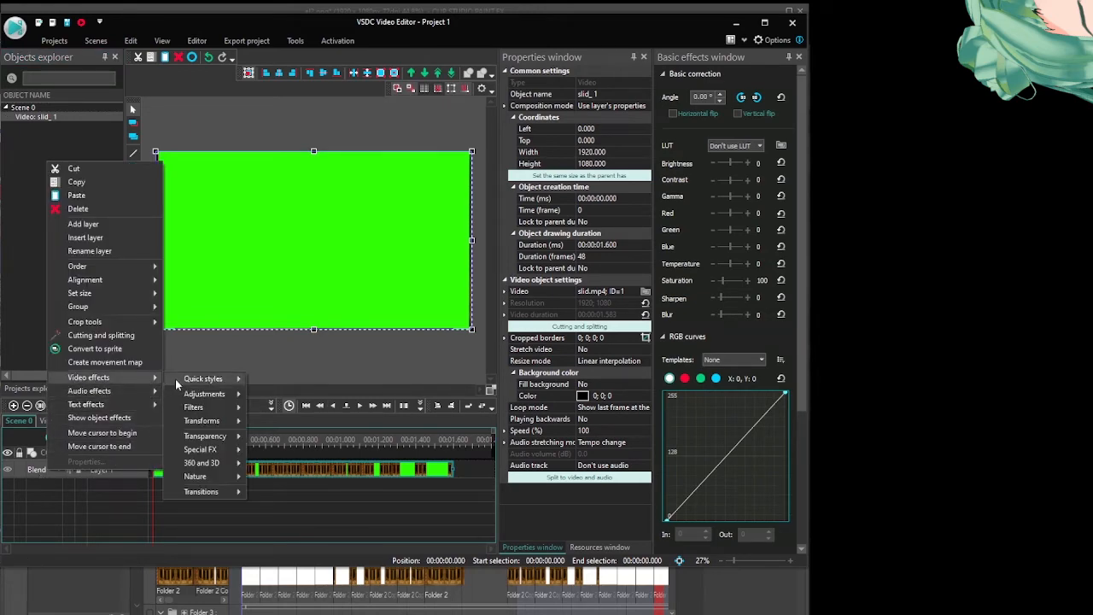
pyautogui.moveTo(219, 441)
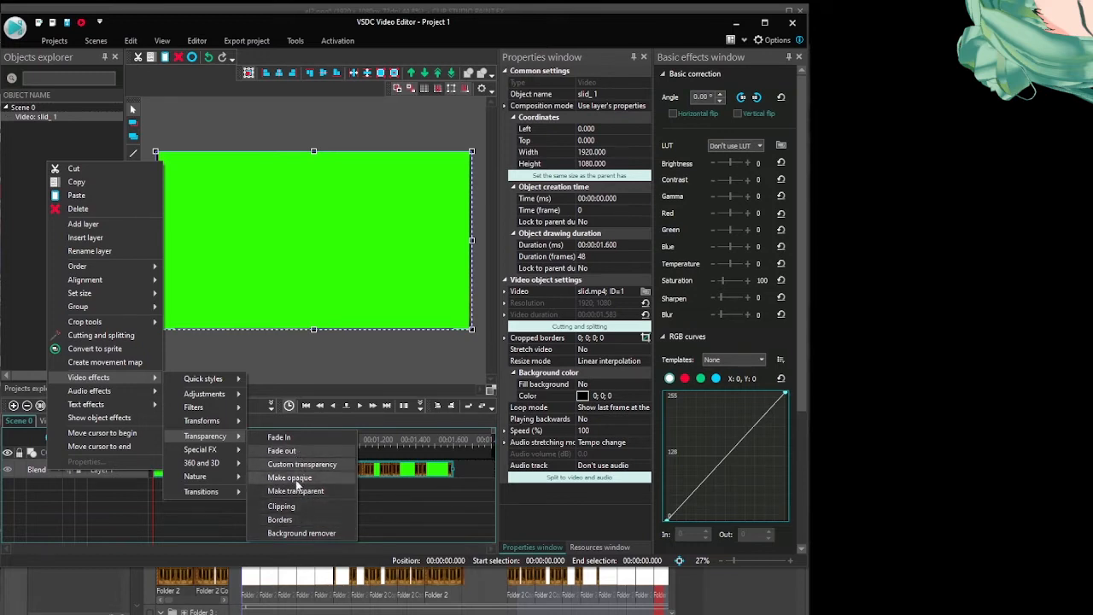
pyautogui.click(306, 533)
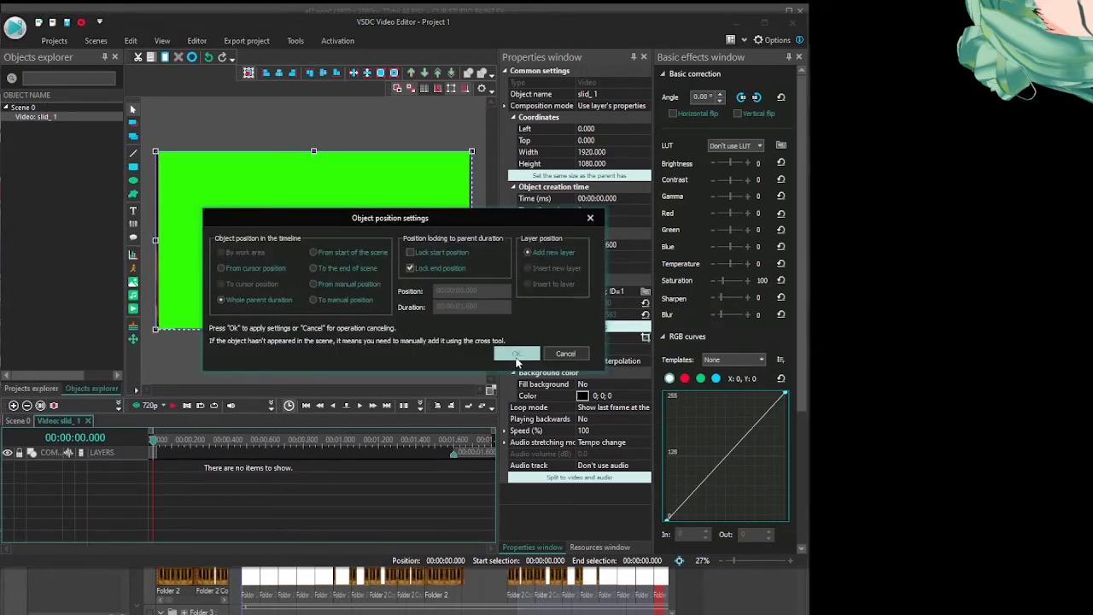
pyautogui.click(517, 355)
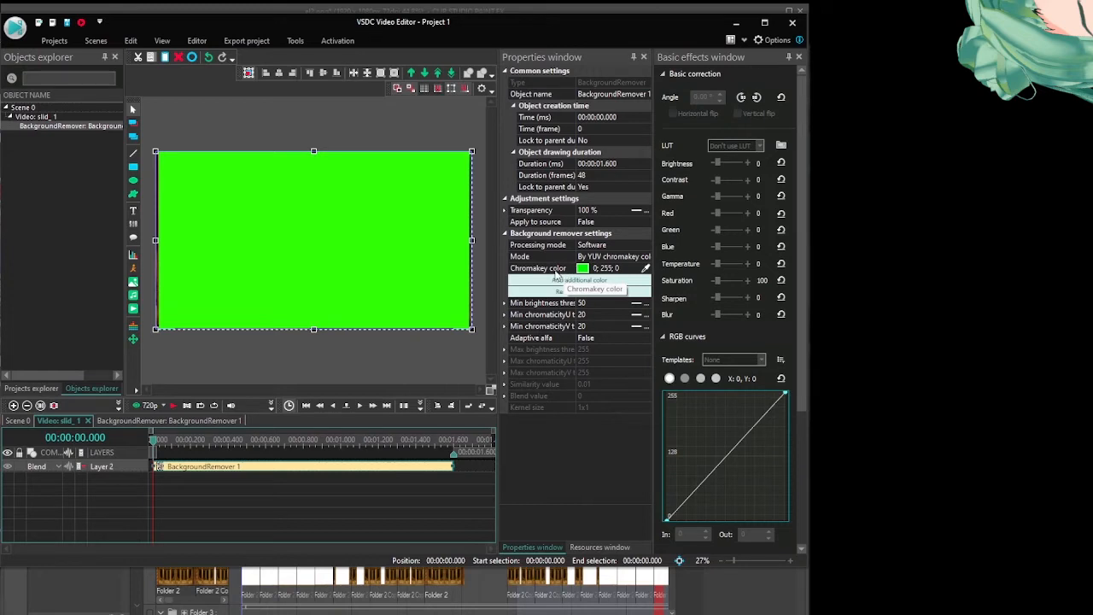
# Sample the video's green backdrop as the chromakey color and preview the result
pyautogui.click(646, 268)
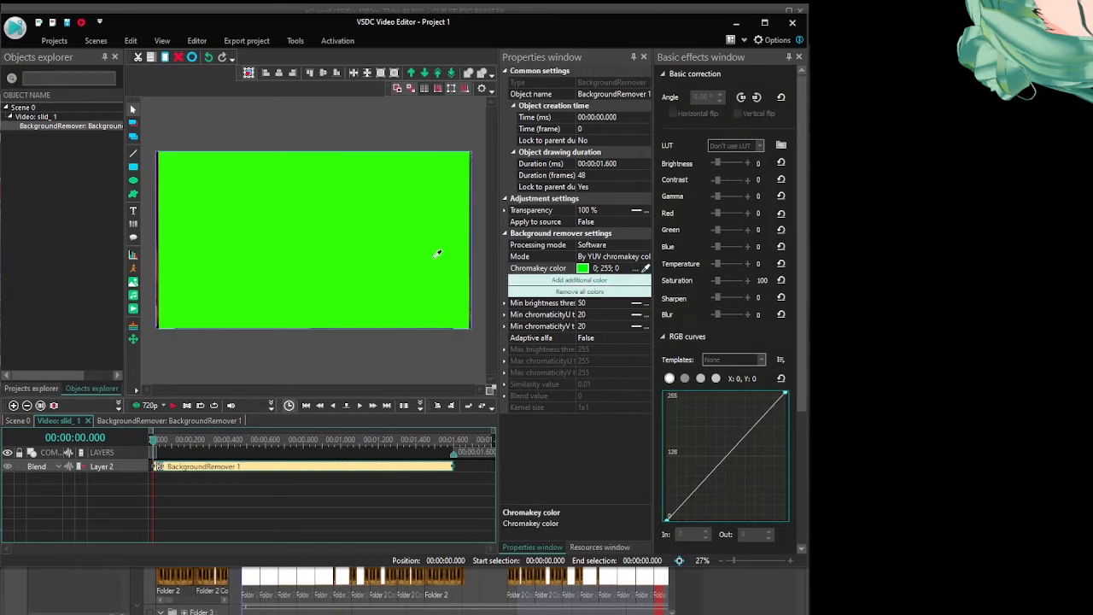
pyautogui.click(367, 266)
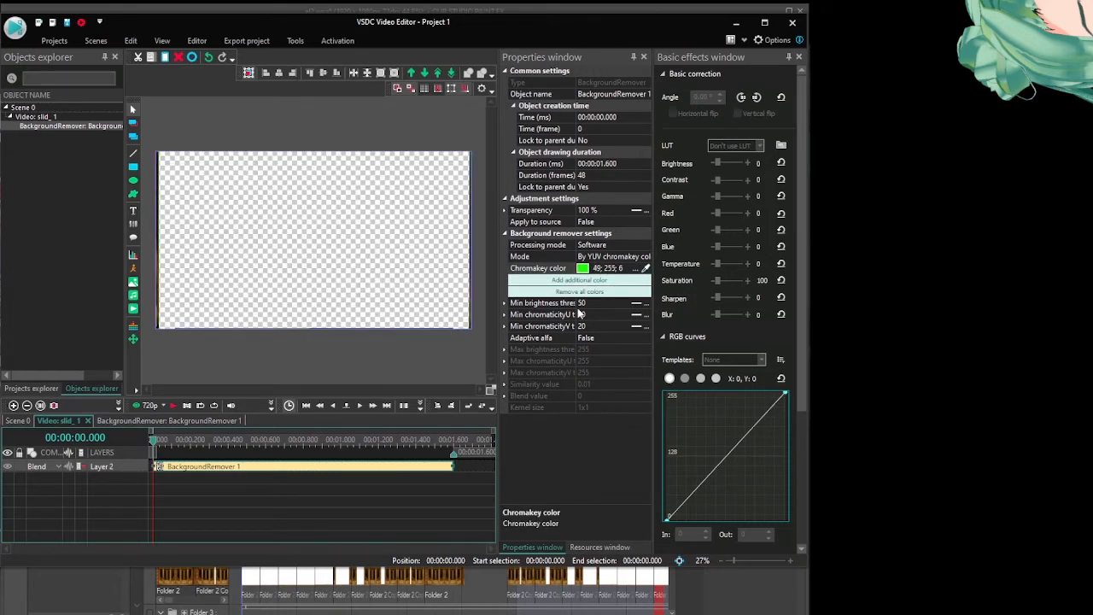
pyautogui.click(171, 405)
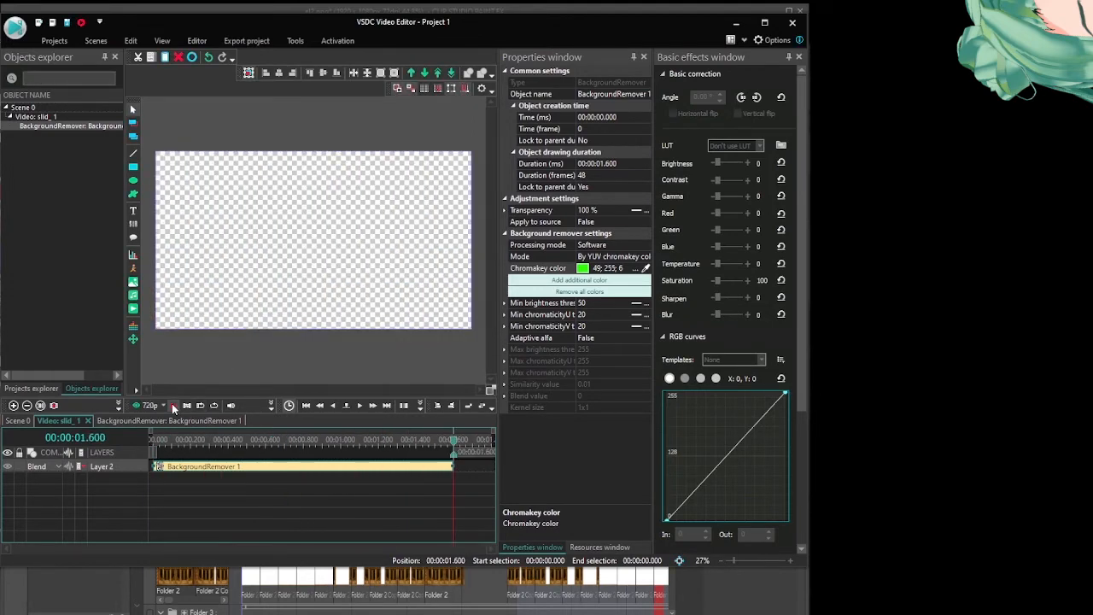
# At 00:00:00.800, add a second chromakey color sampled from the green gap between the closed doors
pyautogui.moveTo(297, 441); pyautogui.dragTo(305, 441)
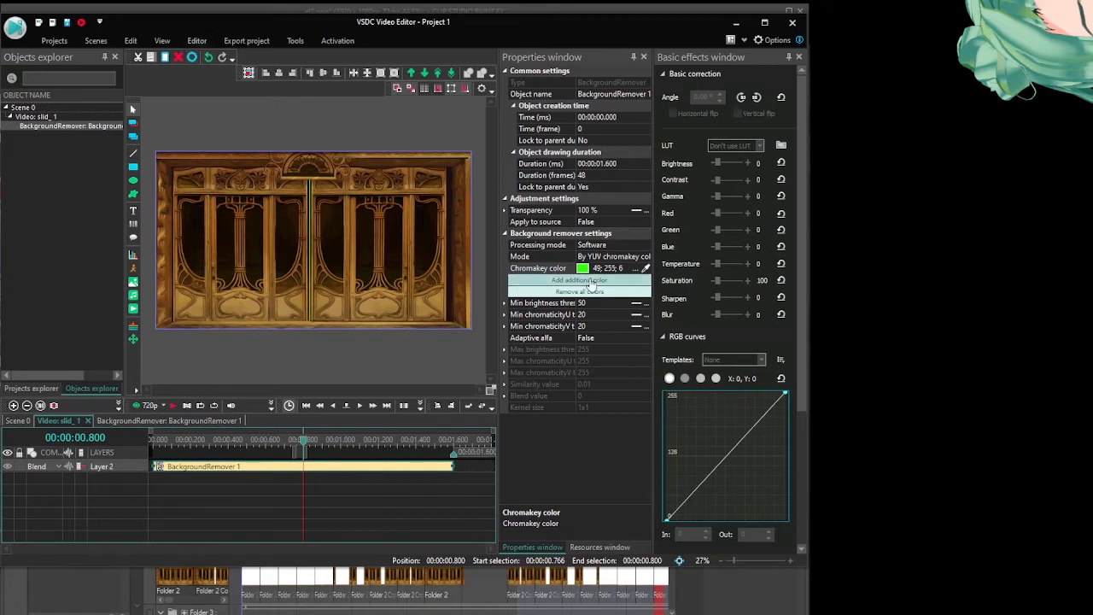
pyautogui.click(591, 282)
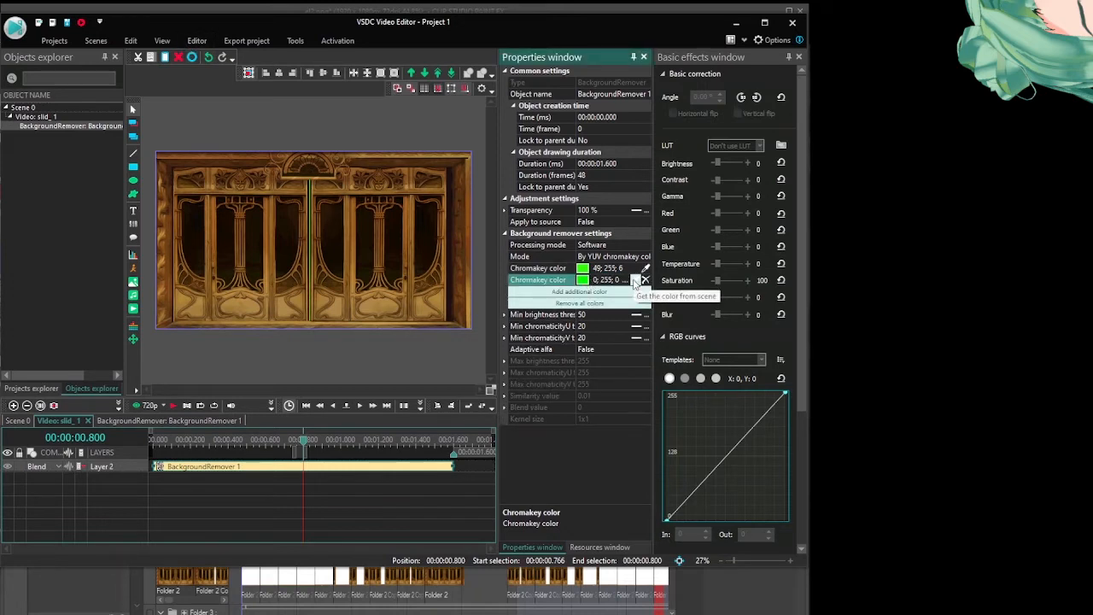
pyautogui.click(633, 280)
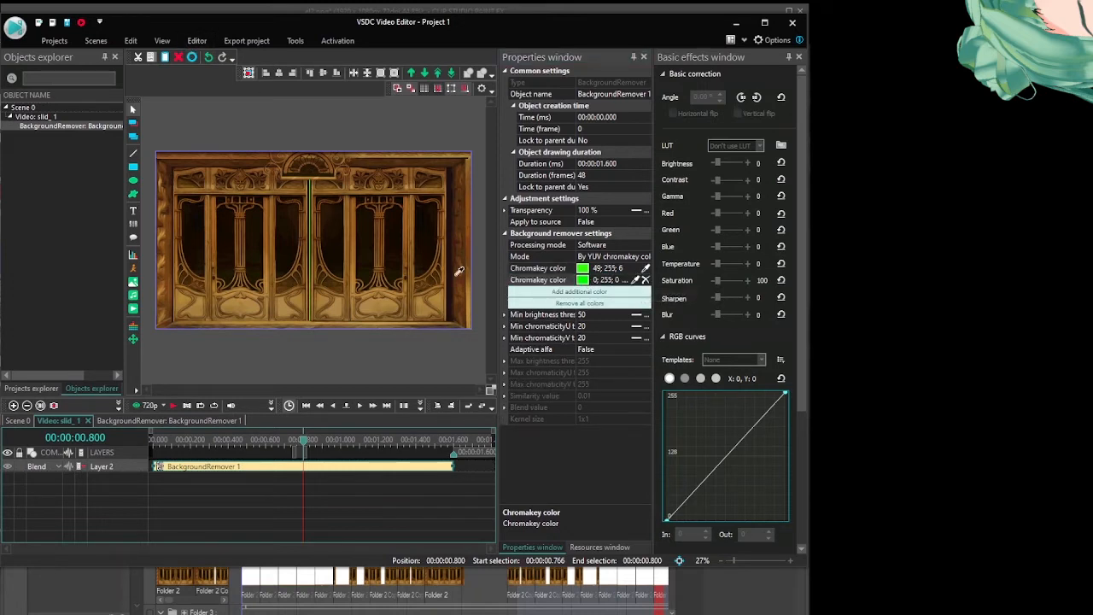
pyautogui.click(310, 222)
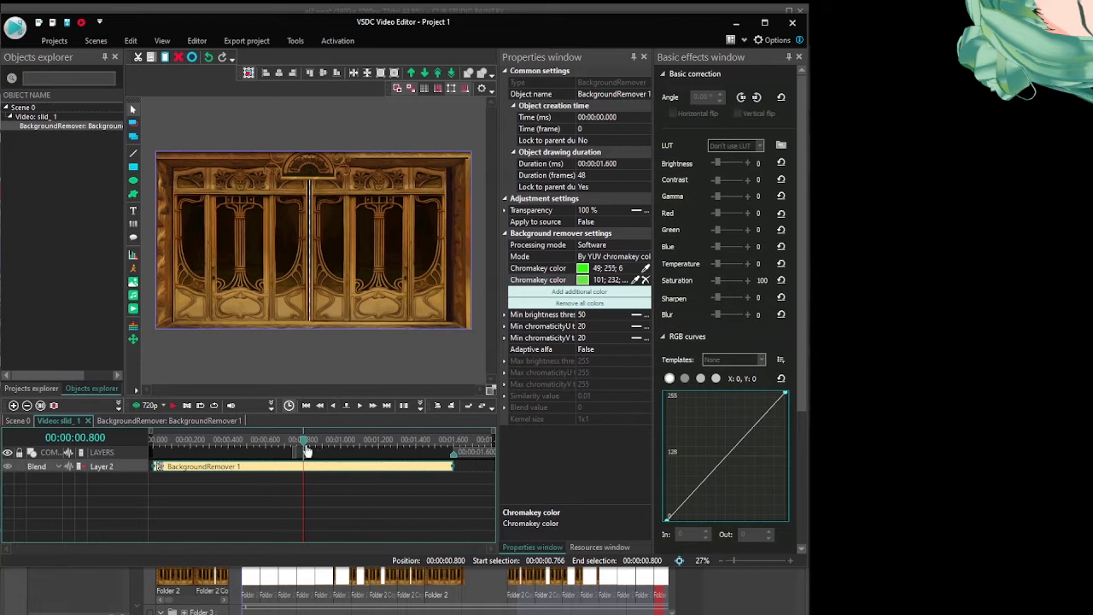
# Return to the start of the timeline and preview the keyed door animation
pyautogui.click(333, 407)
pyautogui.click(193, 410)
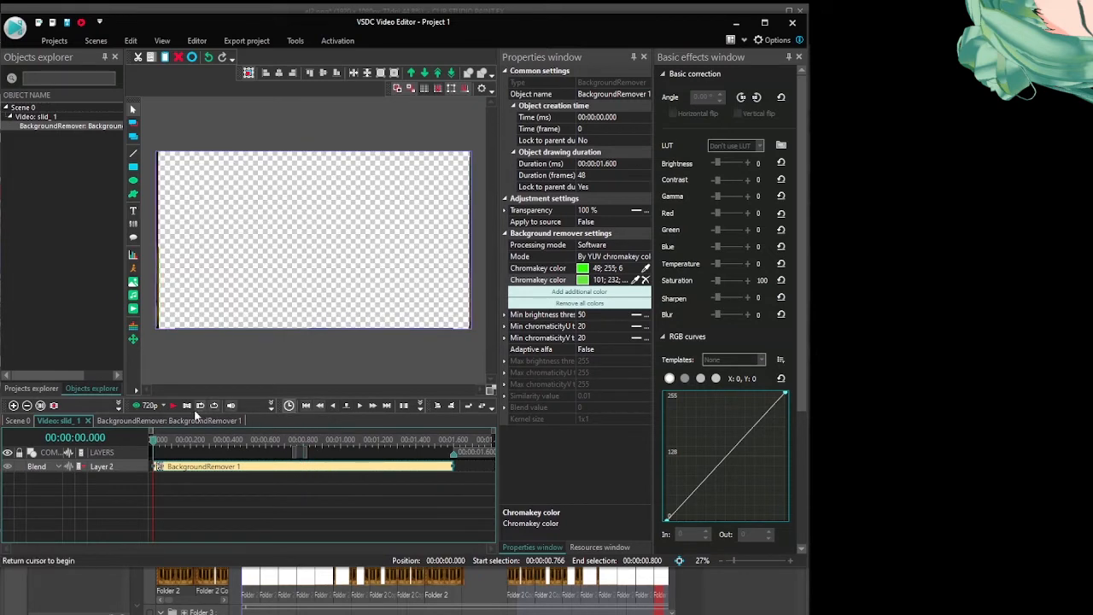
pyautogui.click(172, 407)
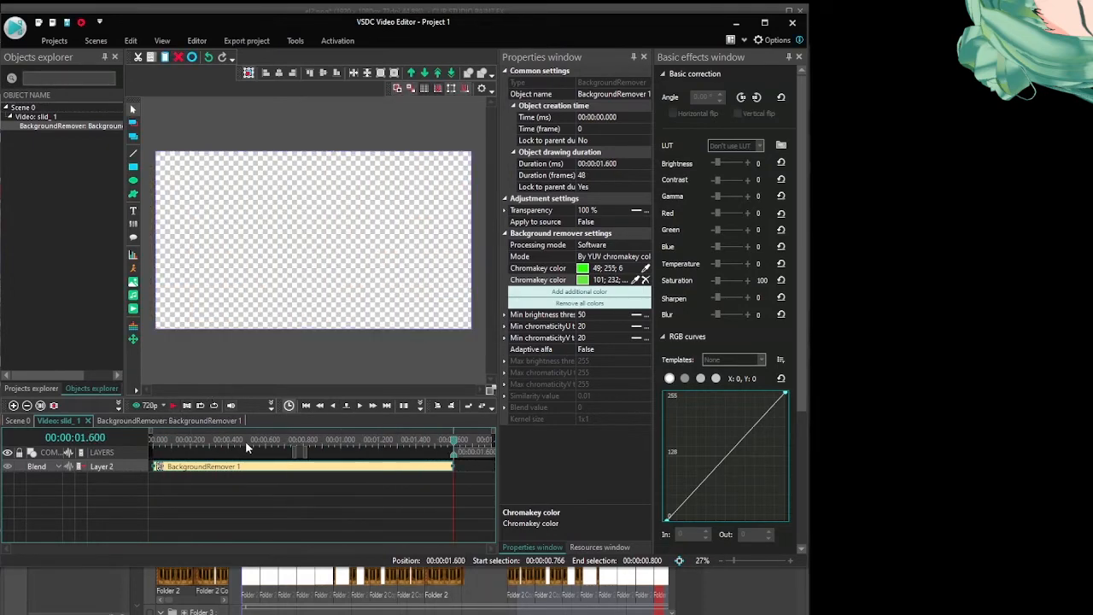
# Open the project's export settings and play the export preview
pyautogui.click(234, 46)
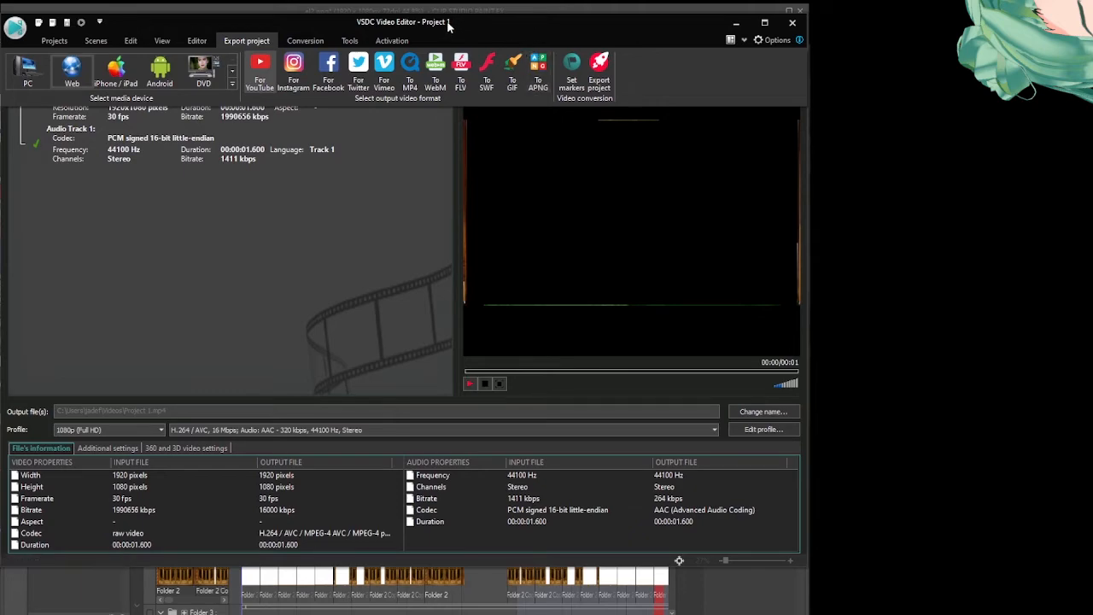
pyautogui.moveTo(448, 26); pyautogui.dragTo(451, 62)
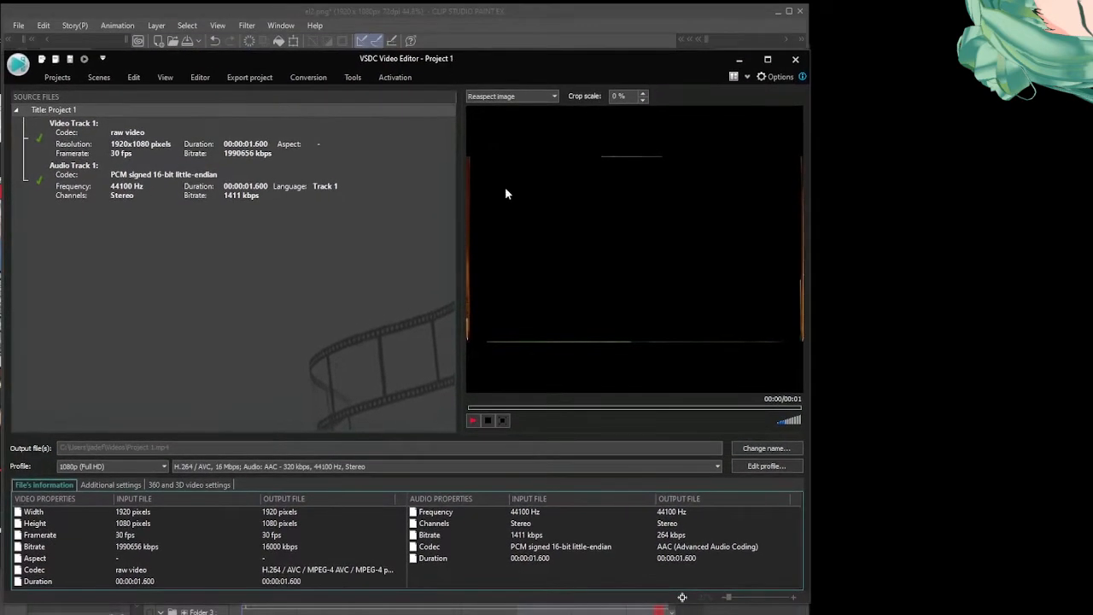
pyautogui.click(474, 423)
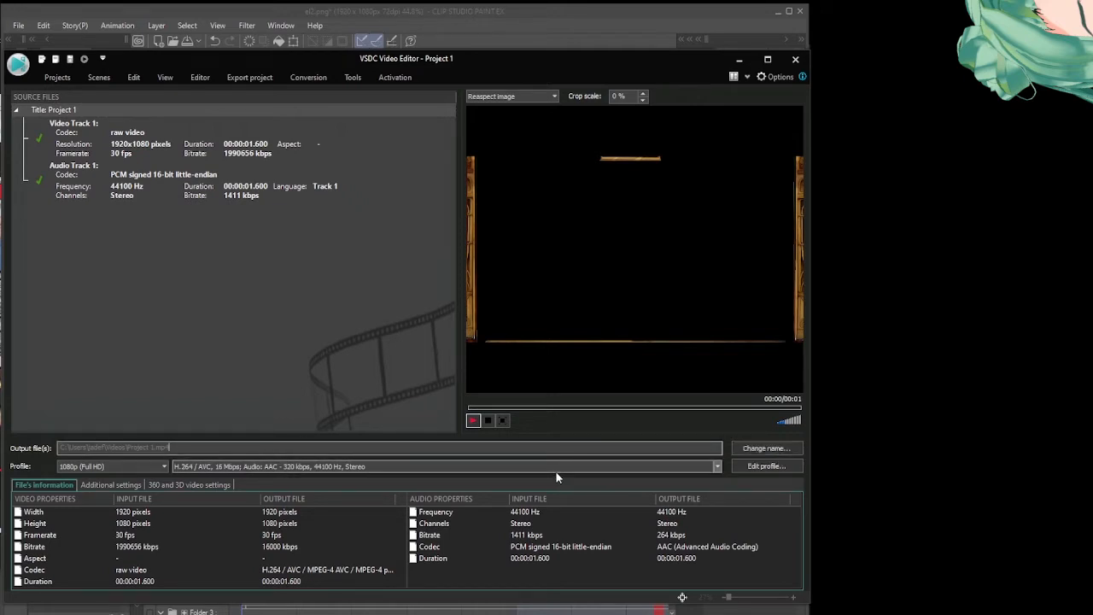
# Select GIF as the export format with the Common, Large size 720x540 no-audio profile
pyautogui.moveTo(555, 472)
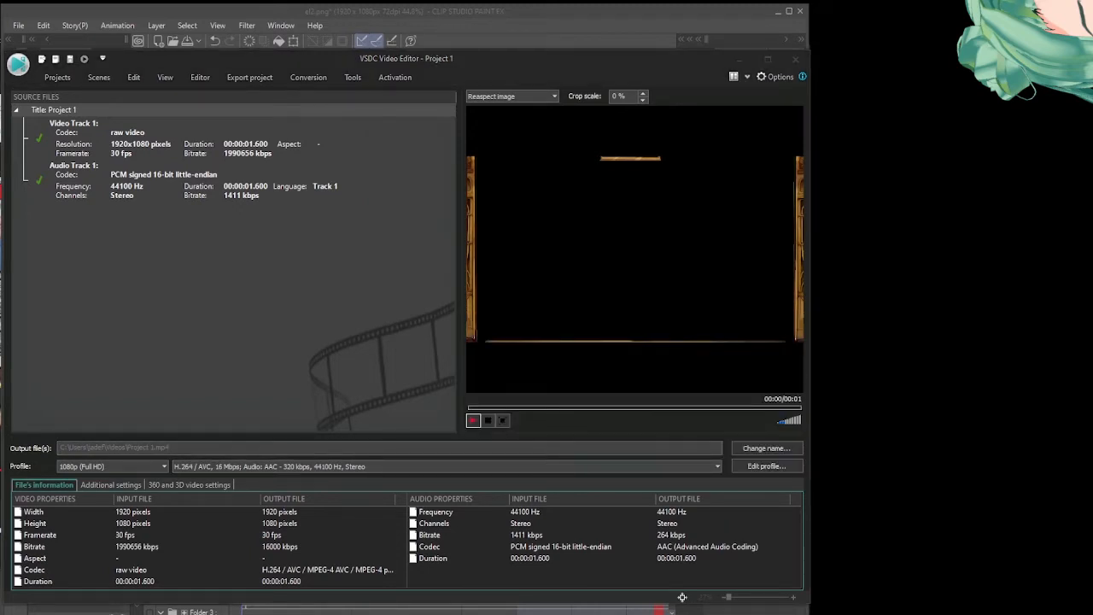
pyautogui.click(291, 328)
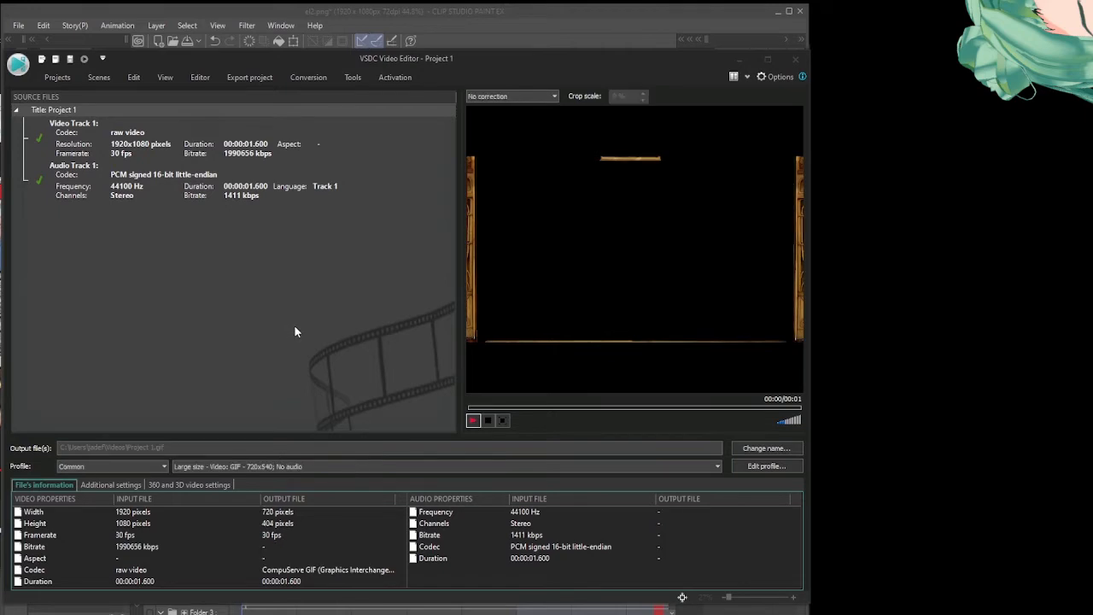
pyautogui.click(345, 221)
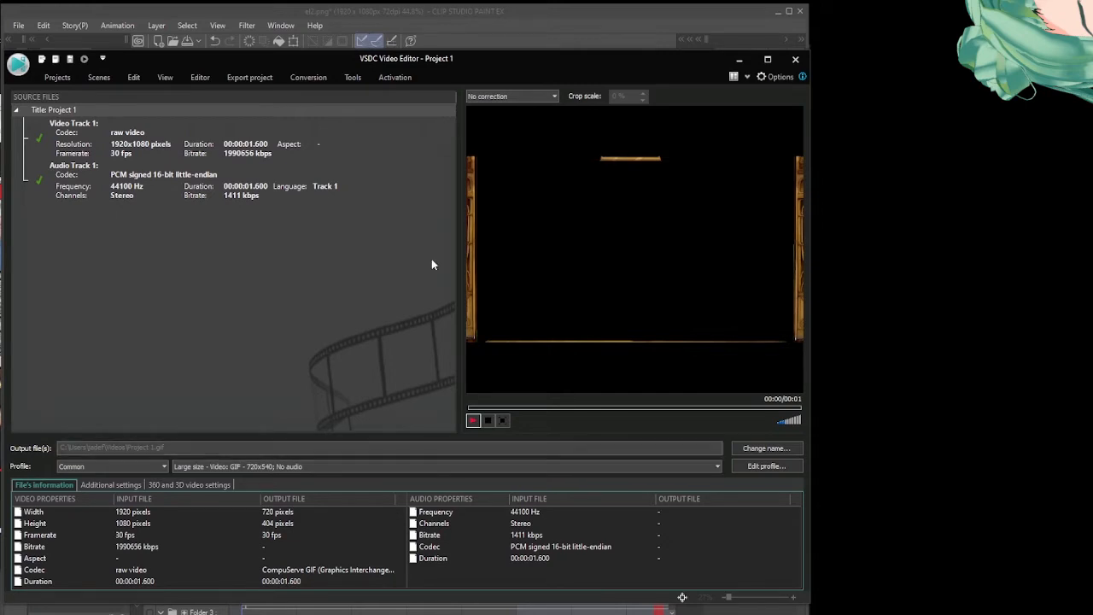
pyautogui.click(261, 78)
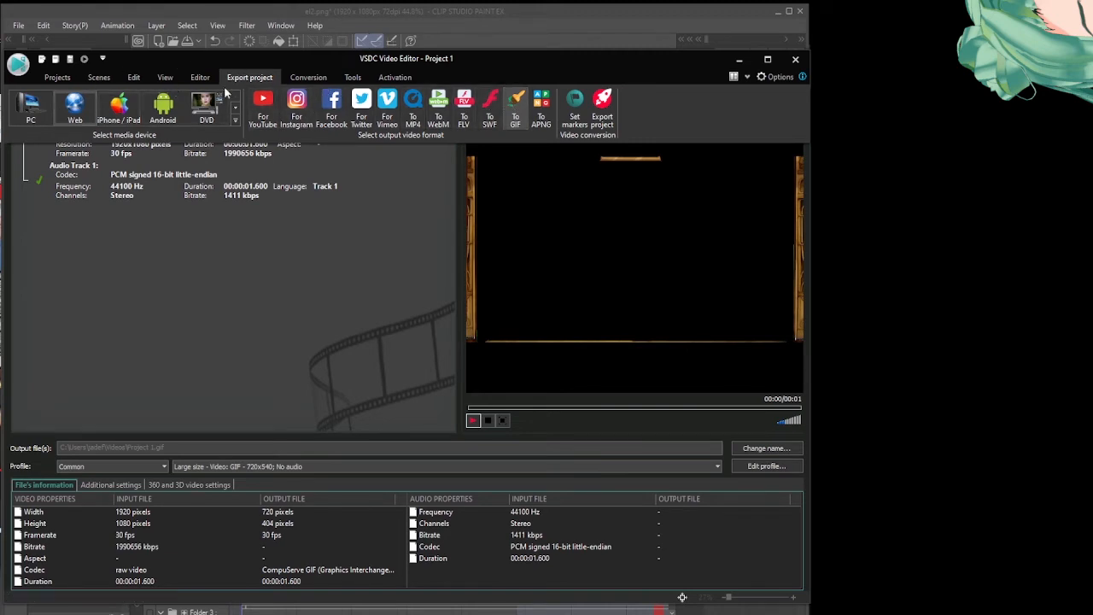
pyautogui.click(514, 102)
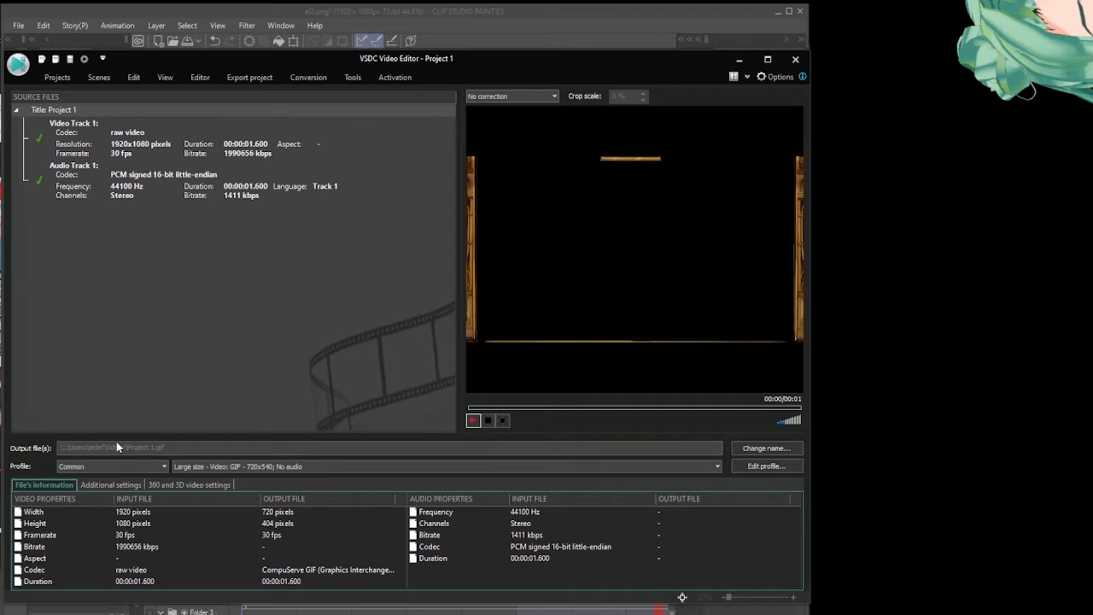
# Set the export's output file to "Slippidy do dah" on the Desktop as GIF, keeping the Large size 720x540 no-audio profile
pyautogui.click(763, 446)
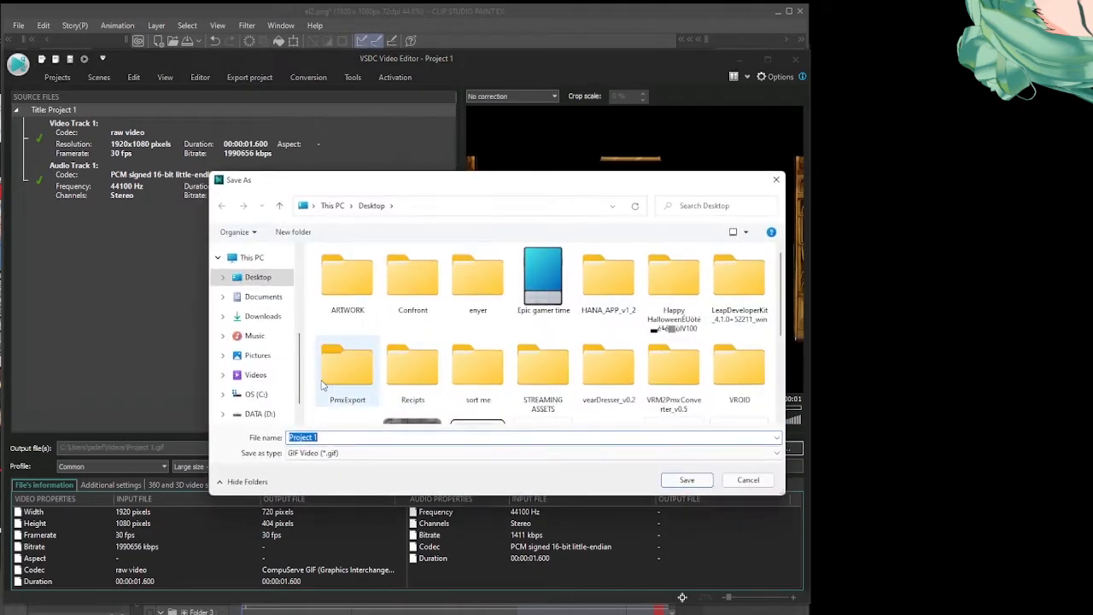
pyautogui.write('Slippidy do dah')
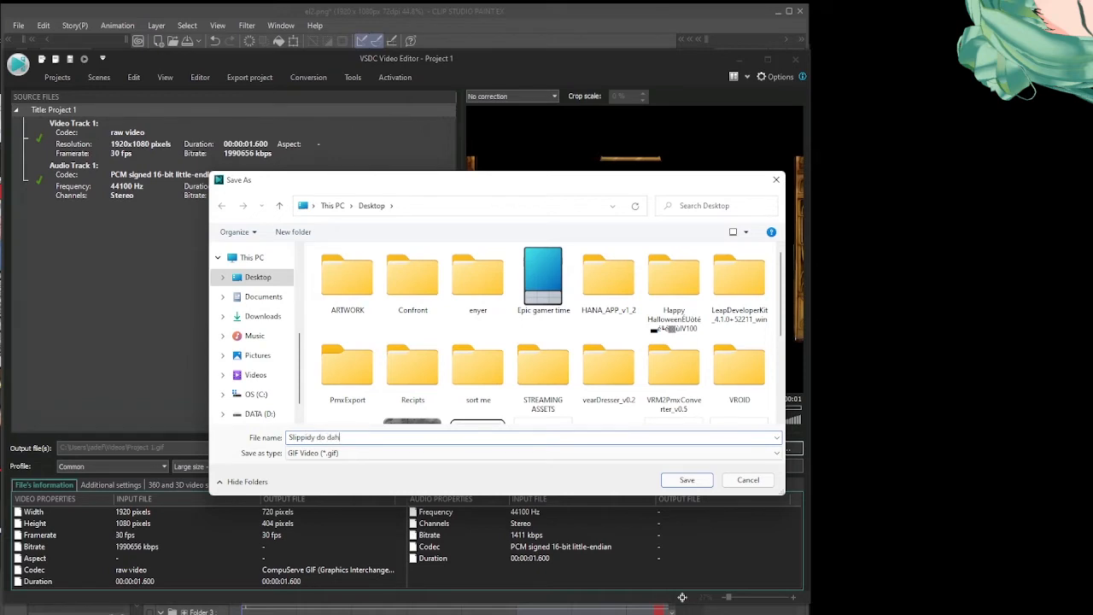
pyautogui.click(688, 480)
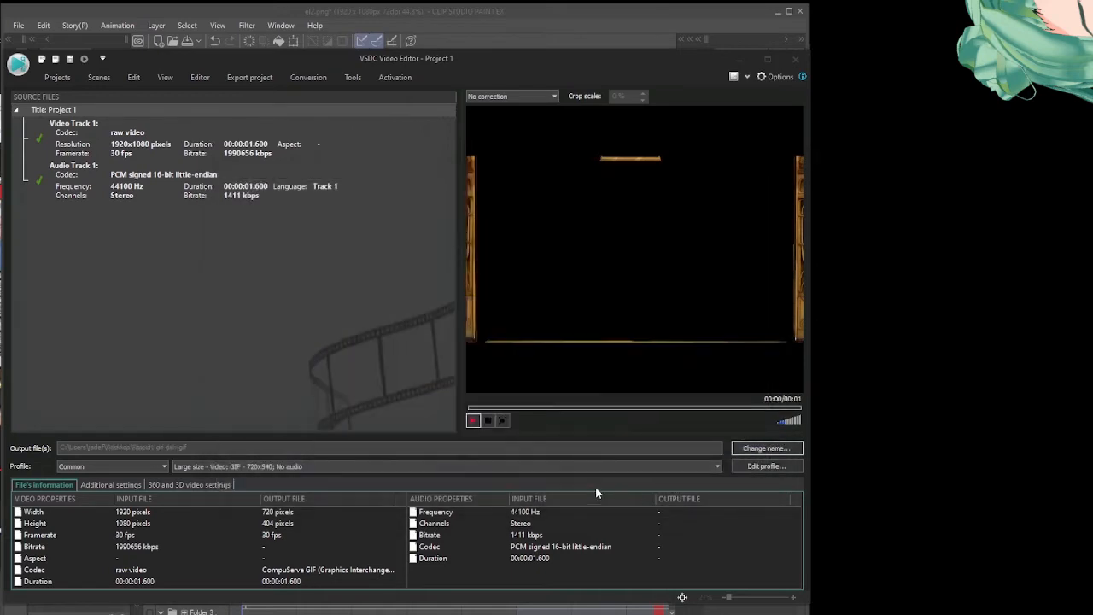
pyautogui.click(476, 422)
pyautogui.click(289, 468)
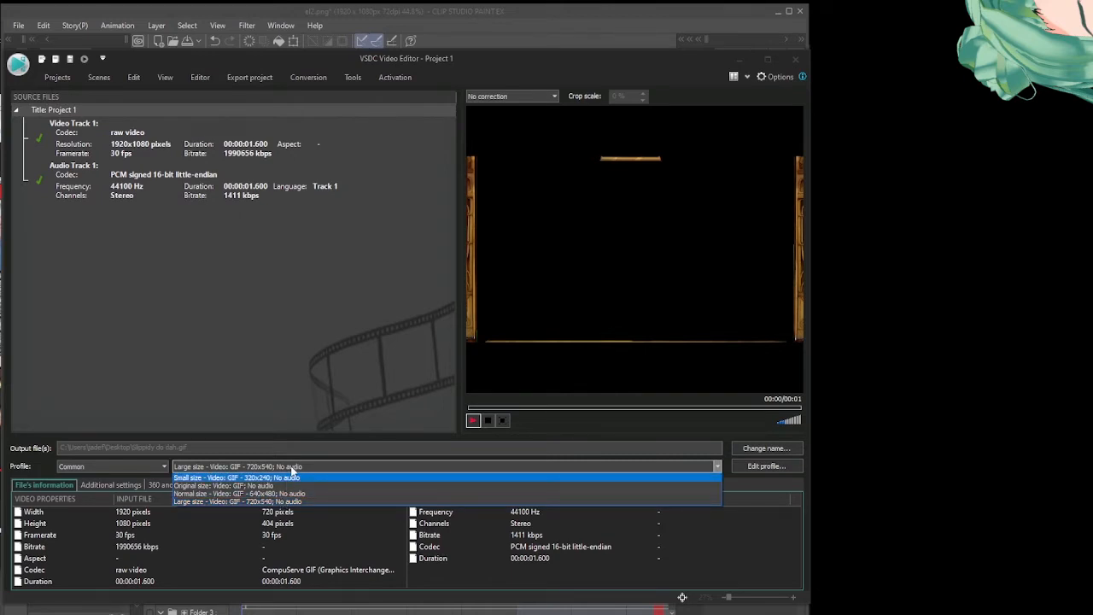
pyautogui.click(291, 467)
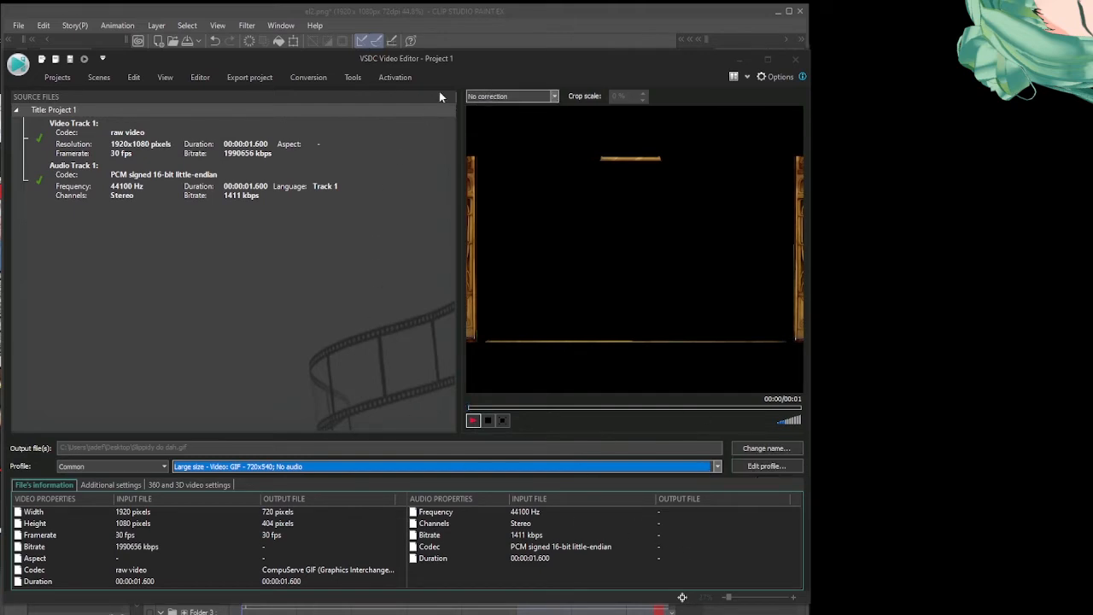
# Export the project as a GIF without premium features and dismiss the completion notice
pyautogui.click(395, 78)
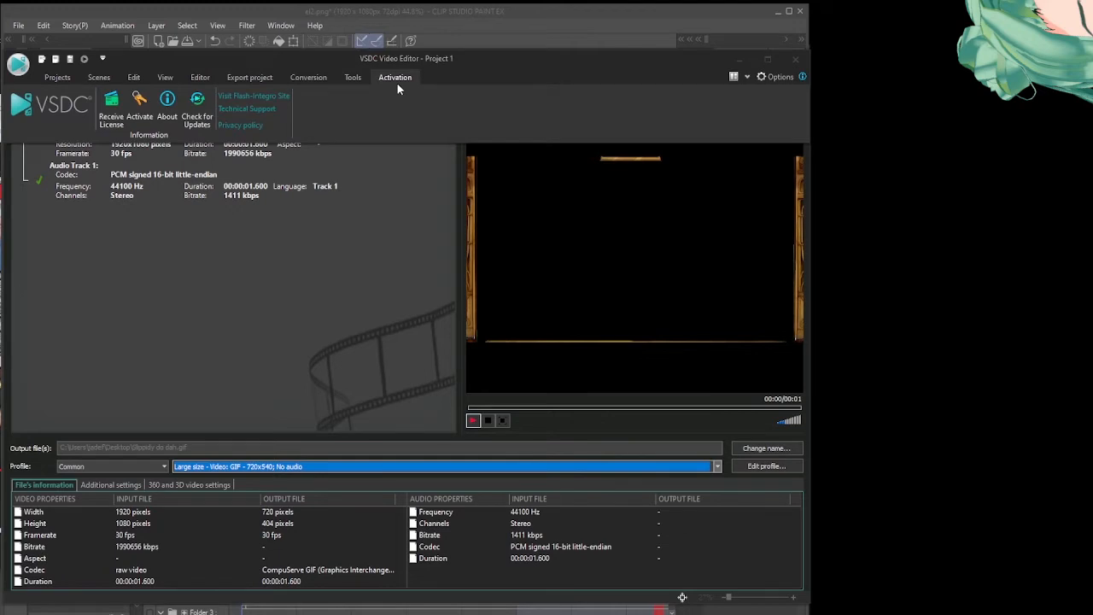
pyautogui.click(397, 82)
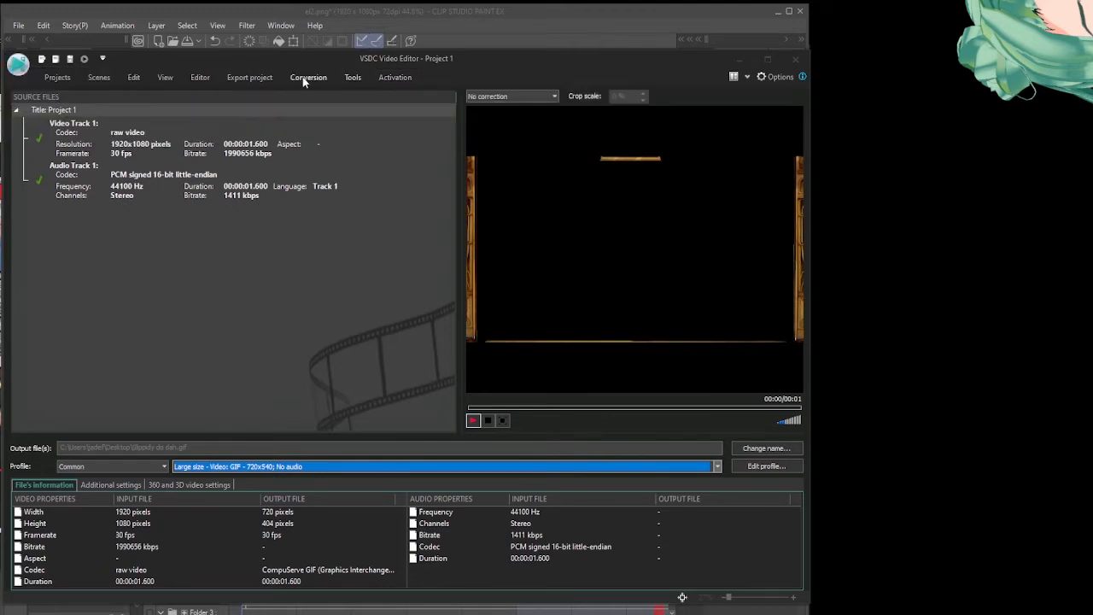
pyautogui.click(249, 78)
pyautogui.click(604, 106)
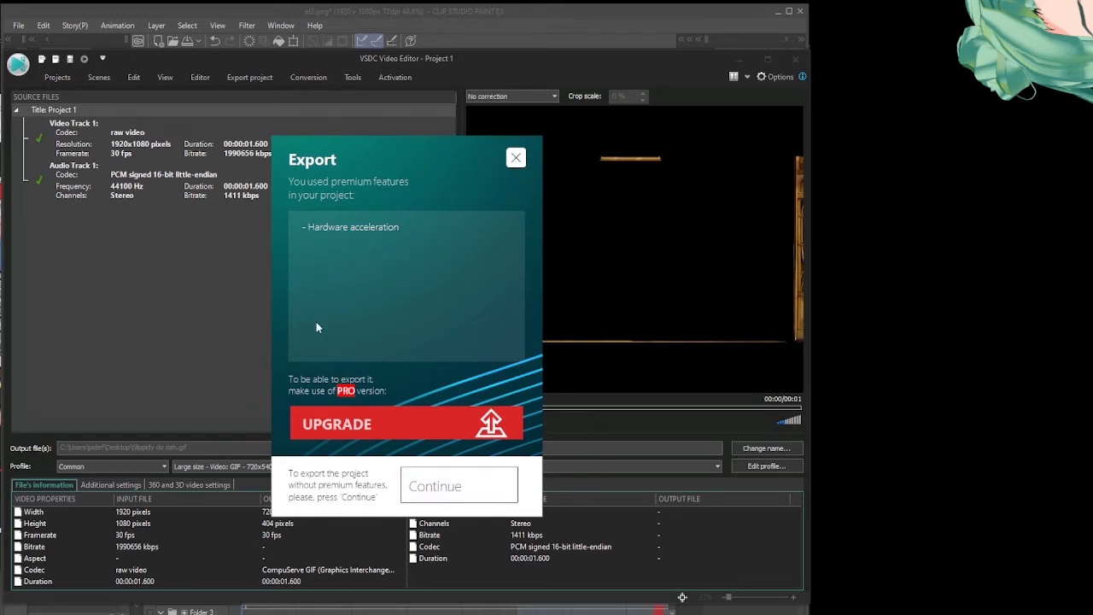
pyautogui.click(451, 496)
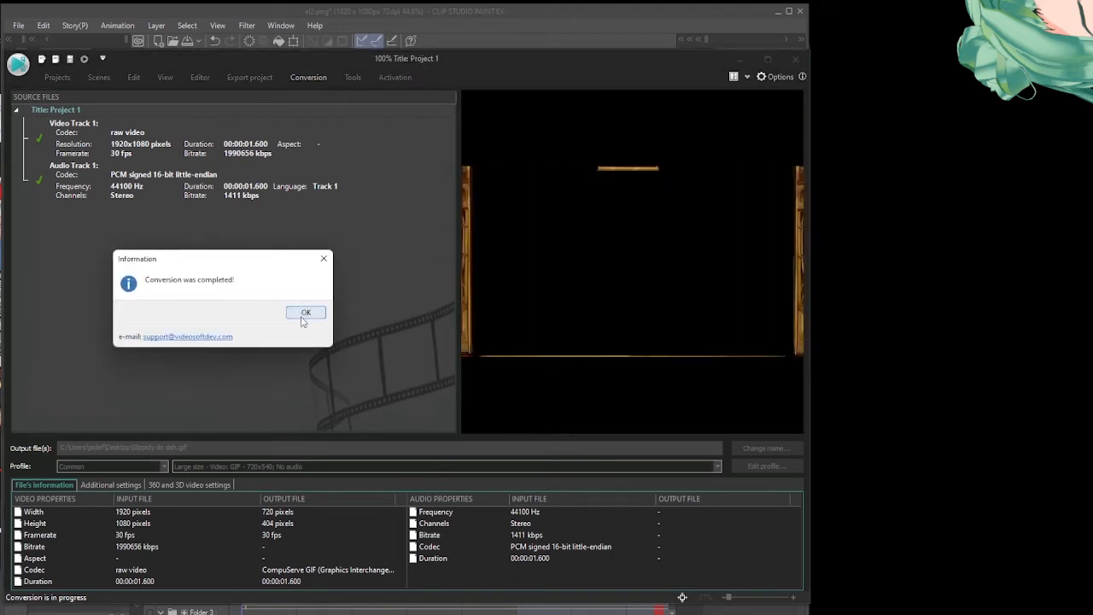
pyautogui.click(306, 313)
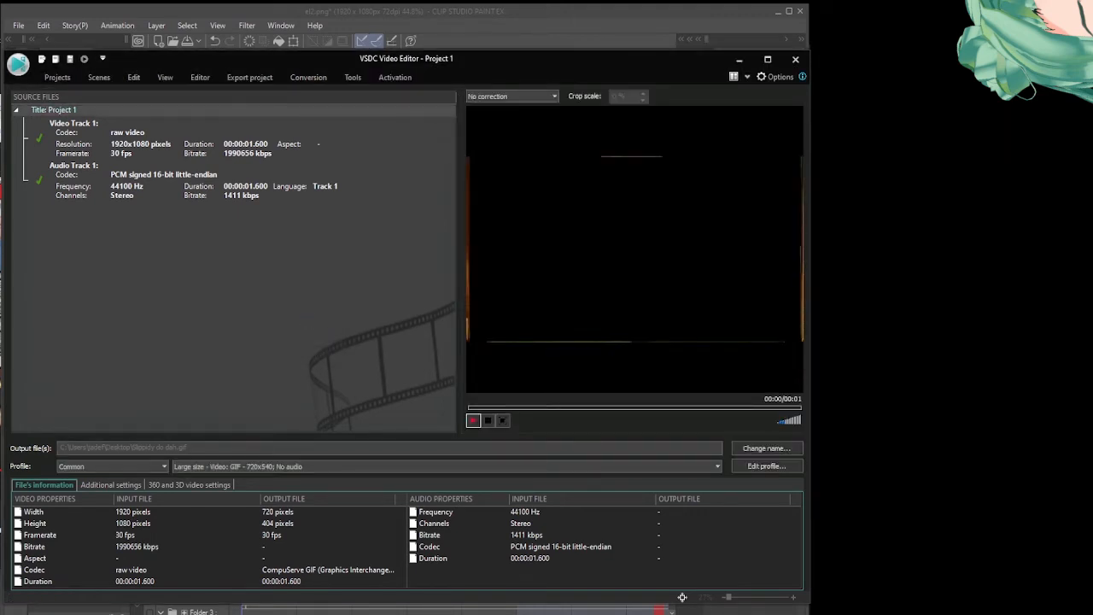
# Find the exported "Slippidy do dah" GIF on the Desktop and check its playback and transparency in Photos, closing the viewer and folder when done
pyautogui.moveTo(1059, 162); pyautogui.dragTo(538, 237)
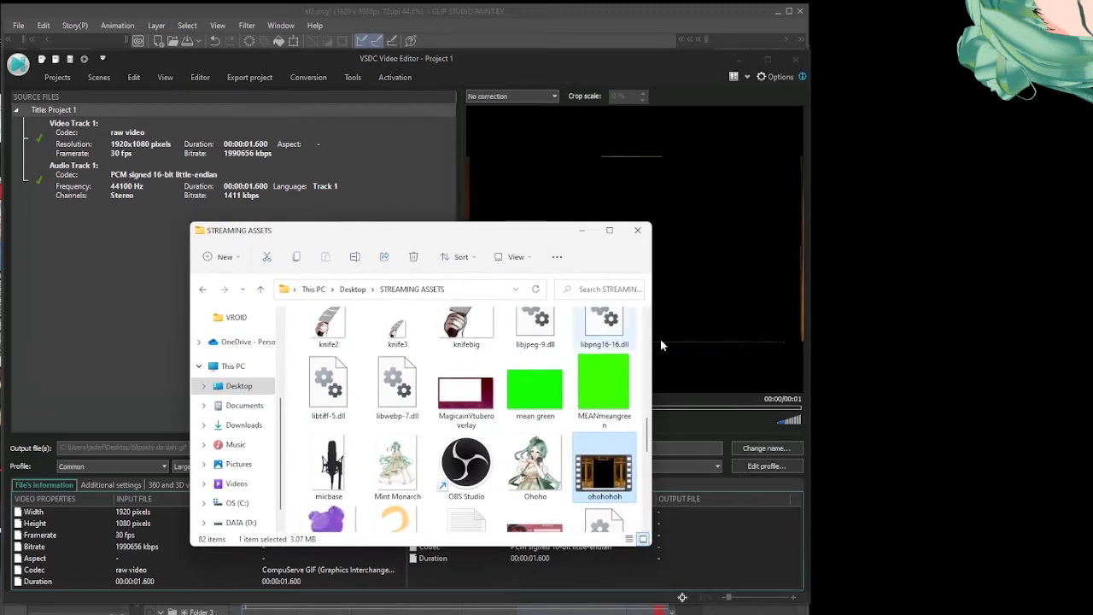
pyautogui.moveTo(646, 445); pyautogui.dragTo(646, 516)
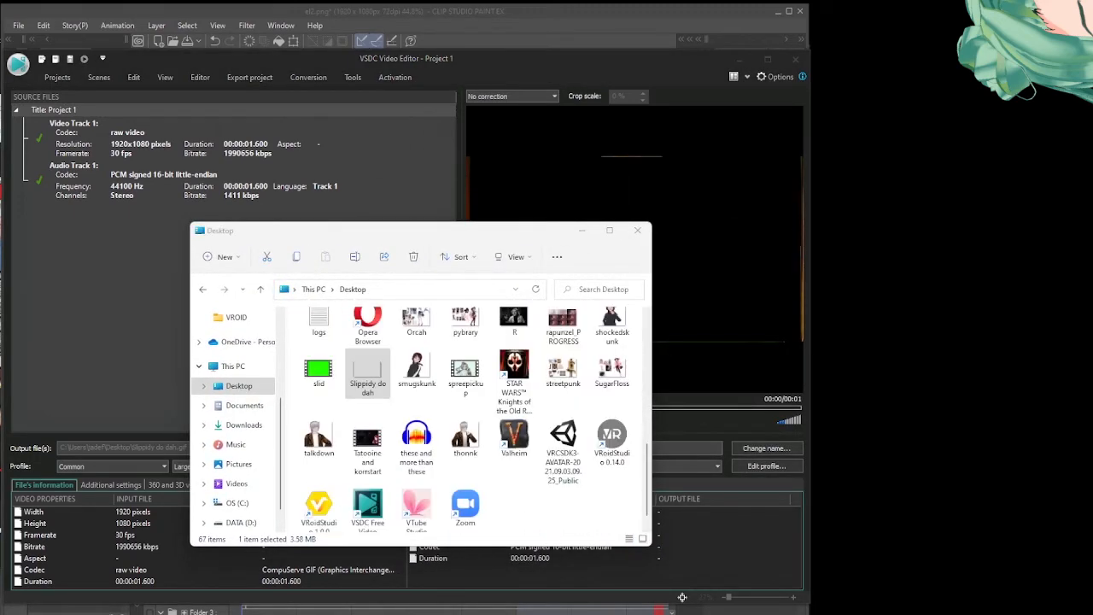
pyautogui.moveTo(1016, 154); pyautogui.dragTo(512, 100)
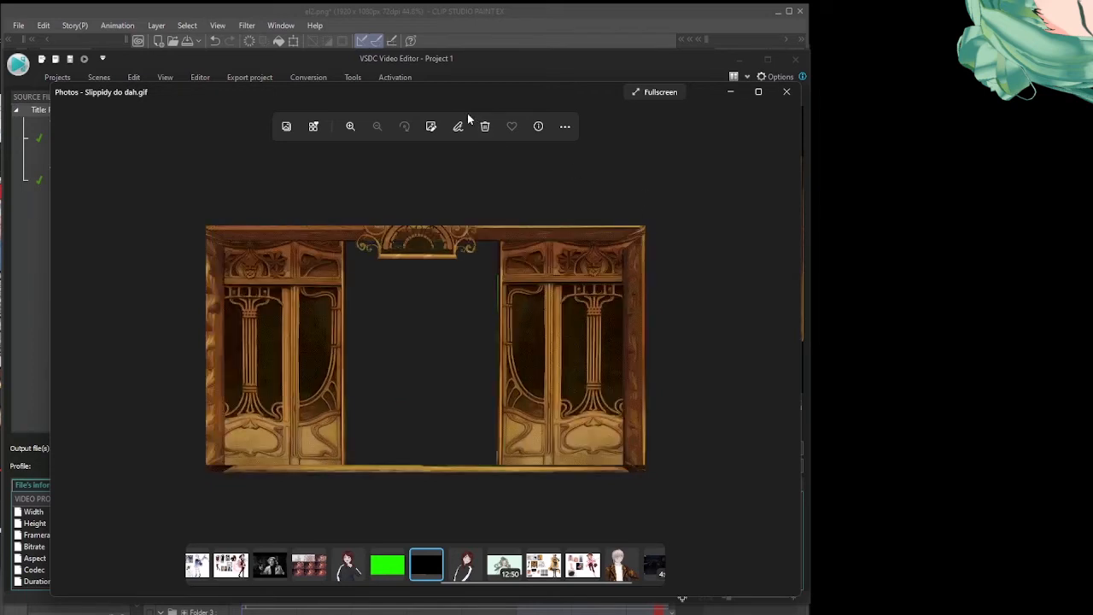
pyautogui.click(787, 93)
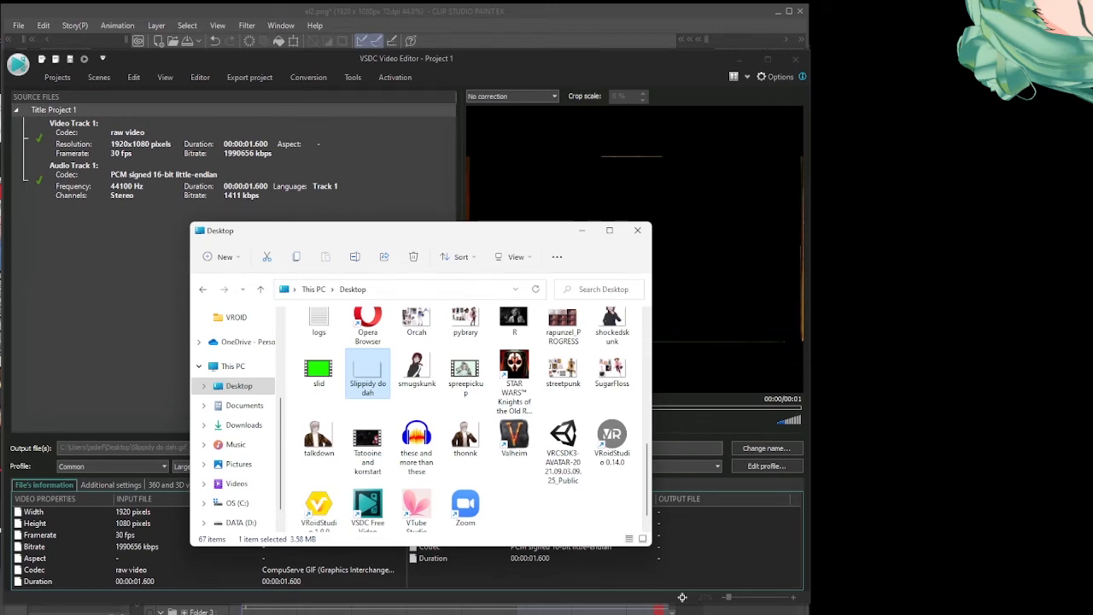
pyautogui.click(638, 233)
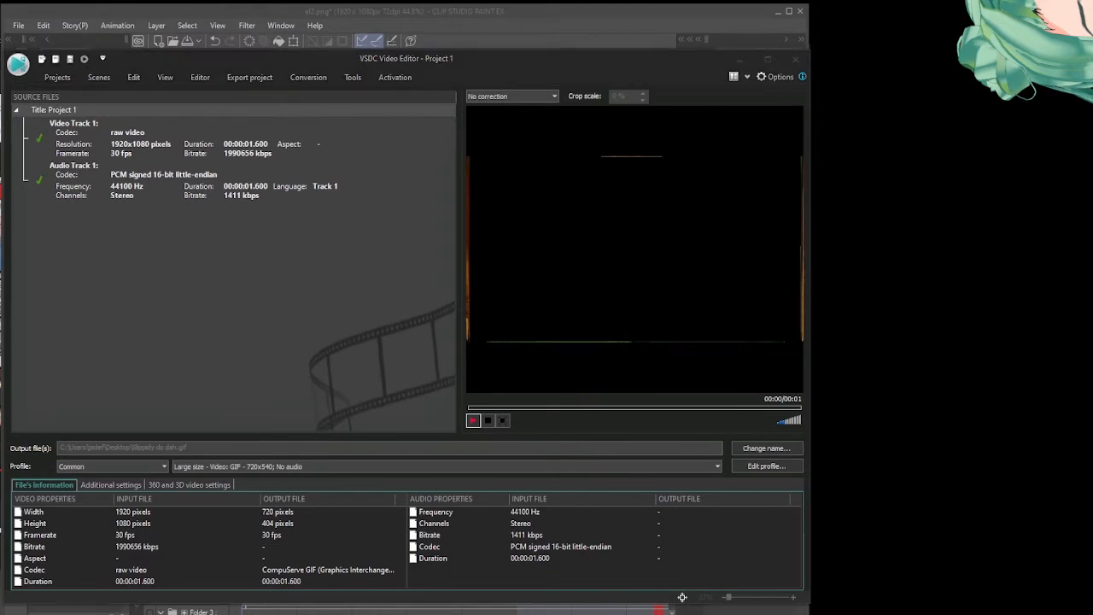
# Switch to Streamlabs Desktop and add a new scene transition of type Stinger
pyautogui.moveTo(0, 162); pyautogui.dragTo(402, 22)
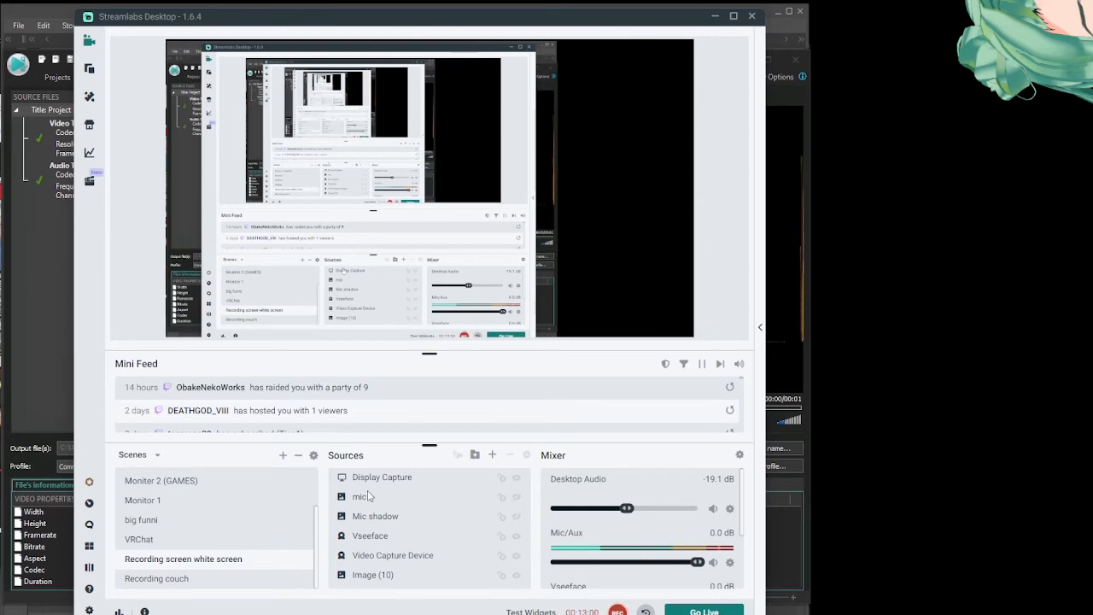
pyautogui.click(312, 457)
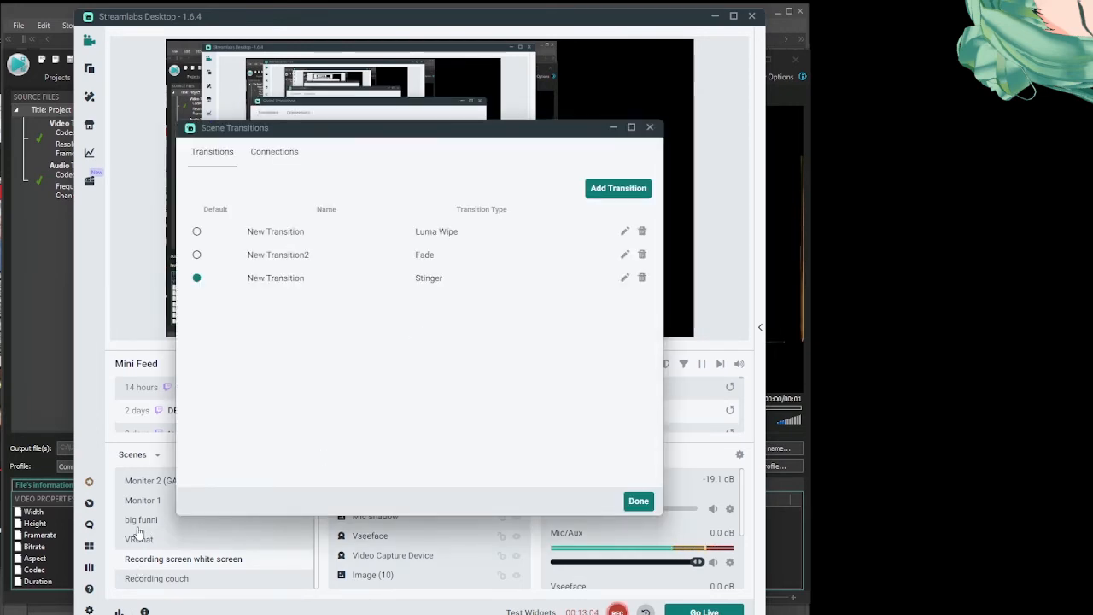
pyautogui.click(612, 191)
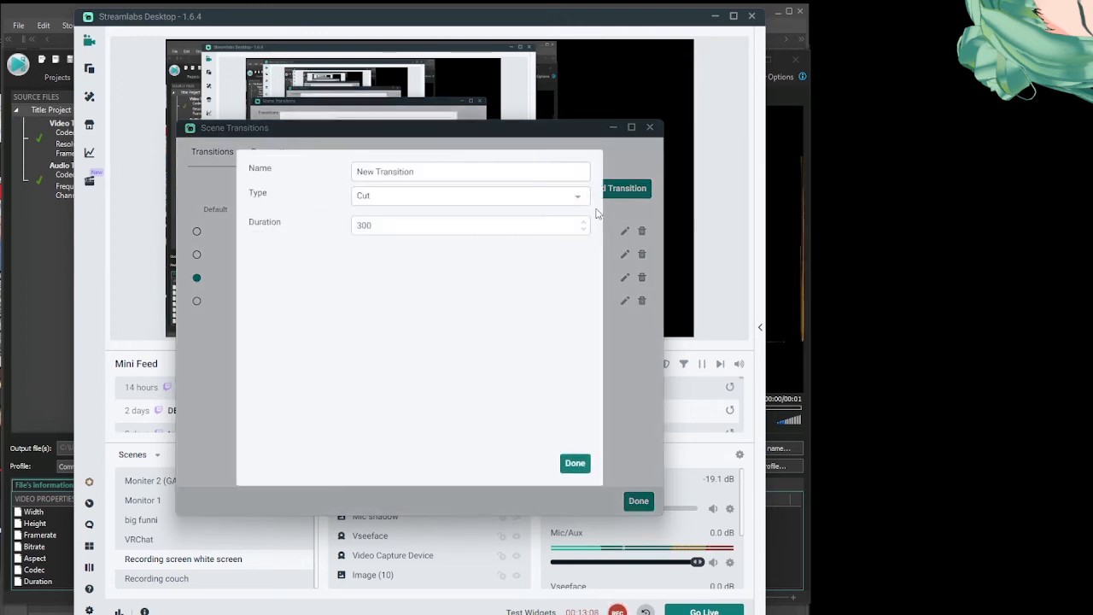
pyautogui.click(556, 198)
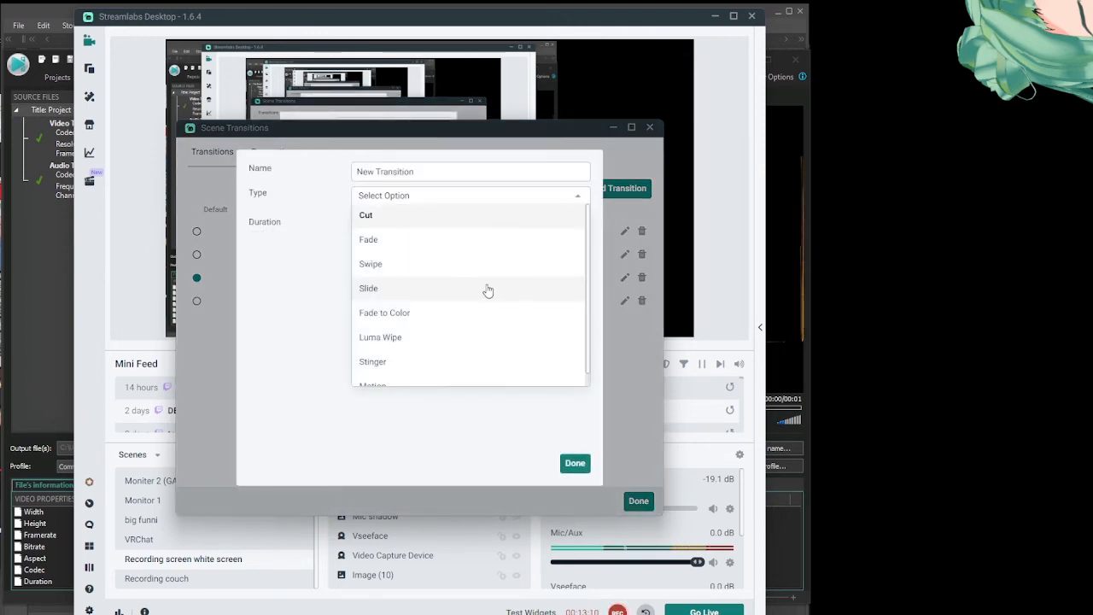
pyautogui.click(472, 366)
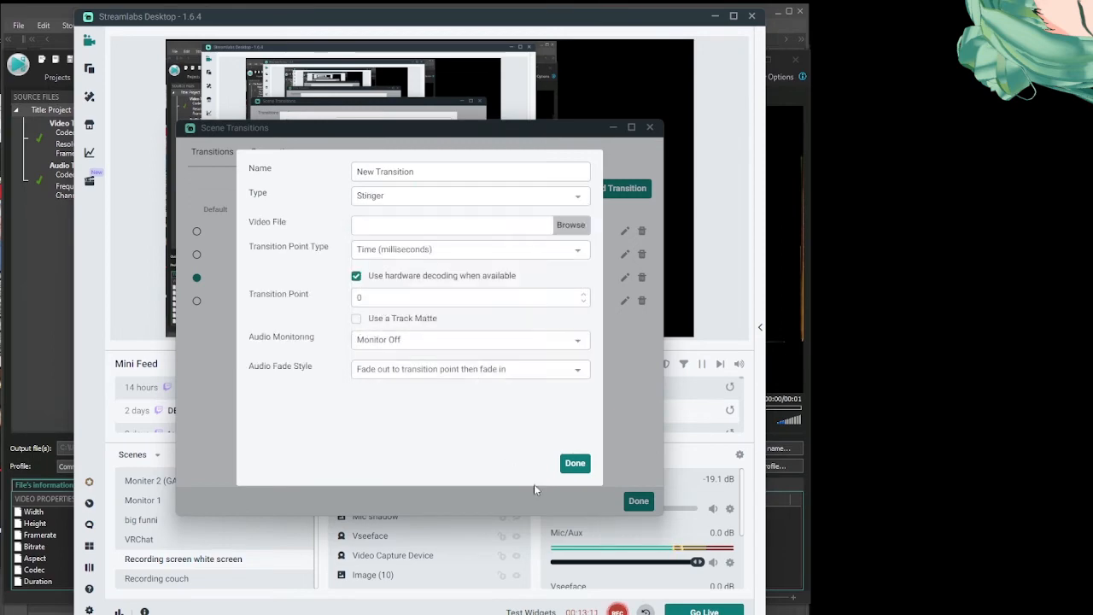
# Choose "Slippidy do dah.gif" from the Desktop as the new stinger's video file and accept the transition settings
pyautogui.click(571, 226)
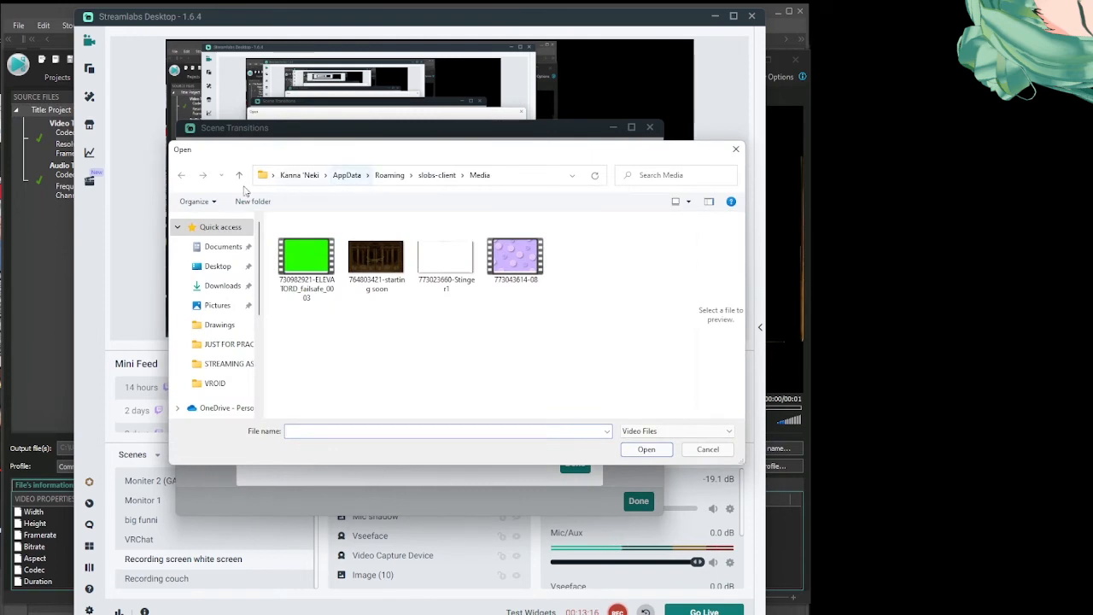
pyautogui.click(221, 268)
pyautogui.scroll(-5, 615, 306)
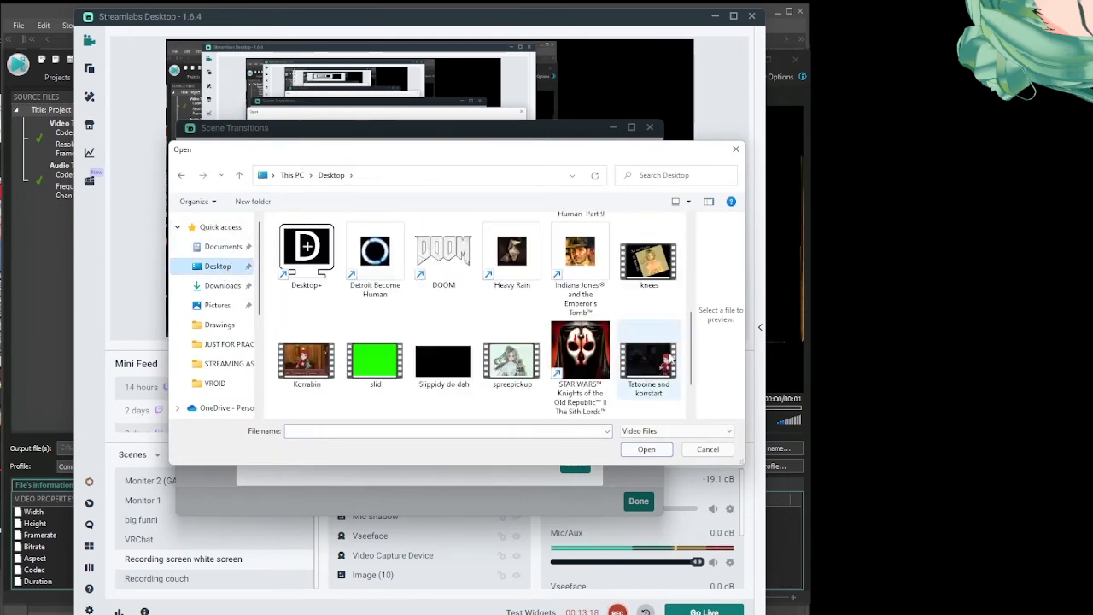
pyautogui.scroll(-1, 694, 333)
pyautogui.click(443, 309)
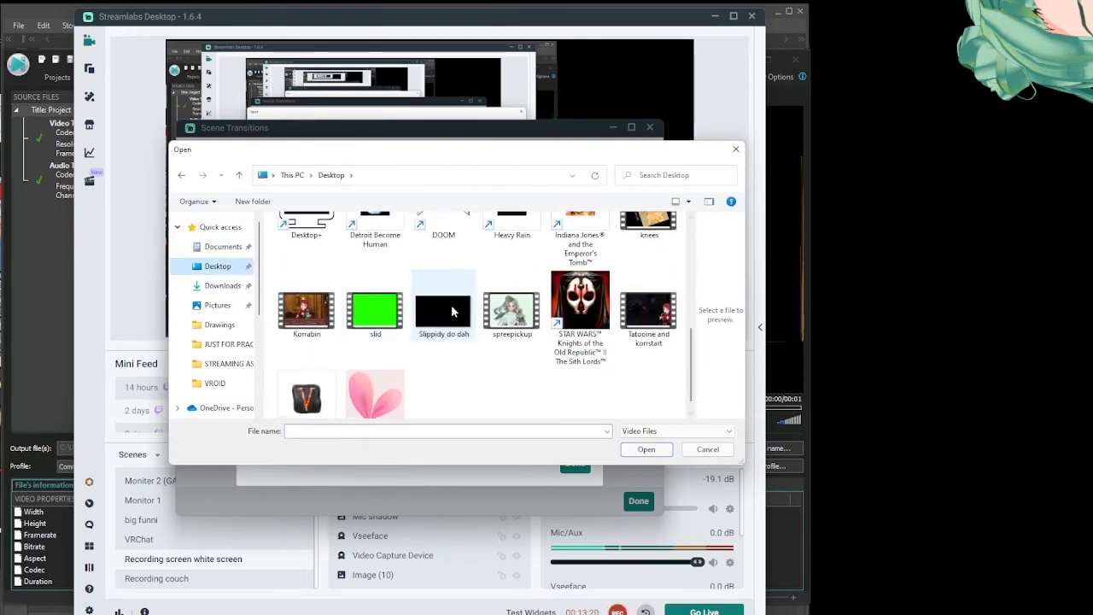
pyautogui.click(645, 450)
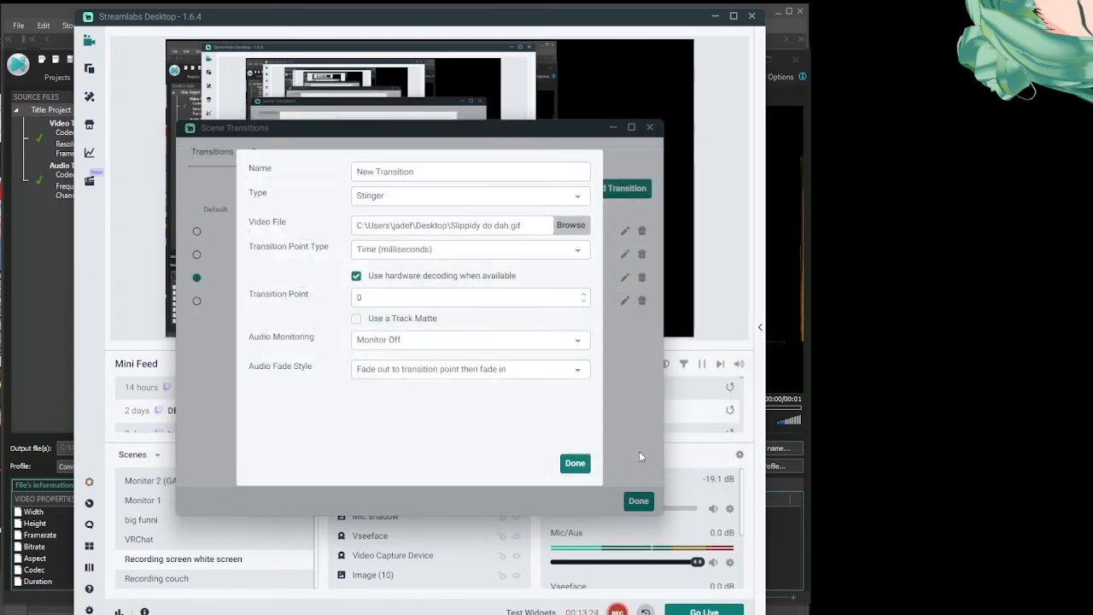
pyautogui.click(575, 463)
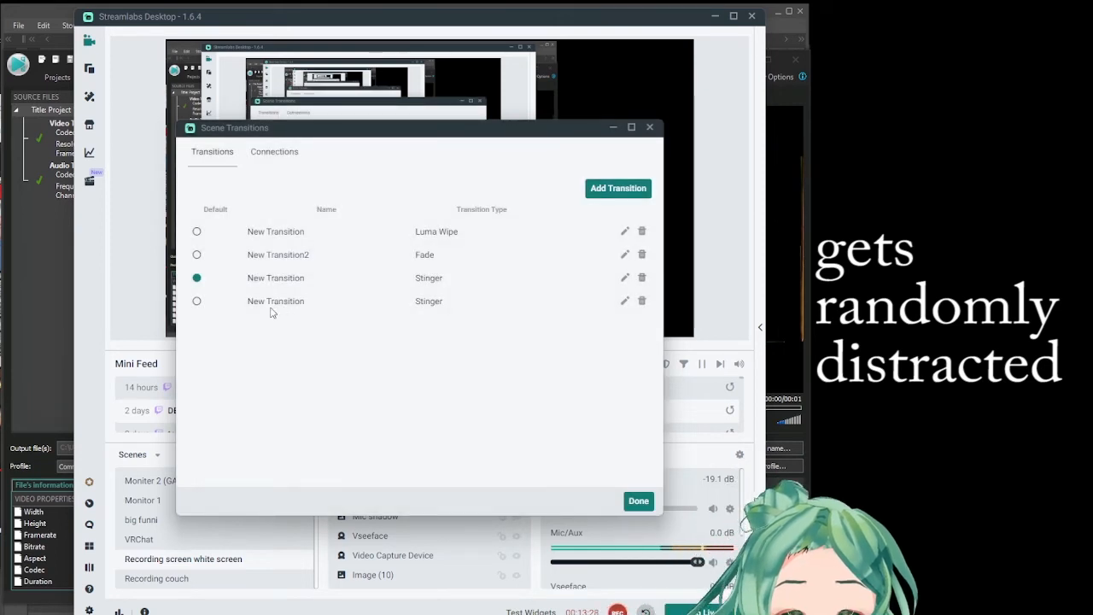
# Try to make the newly added stinger the default transition, then check the scene connections and the transition list
pyautogui.click(196, 300)
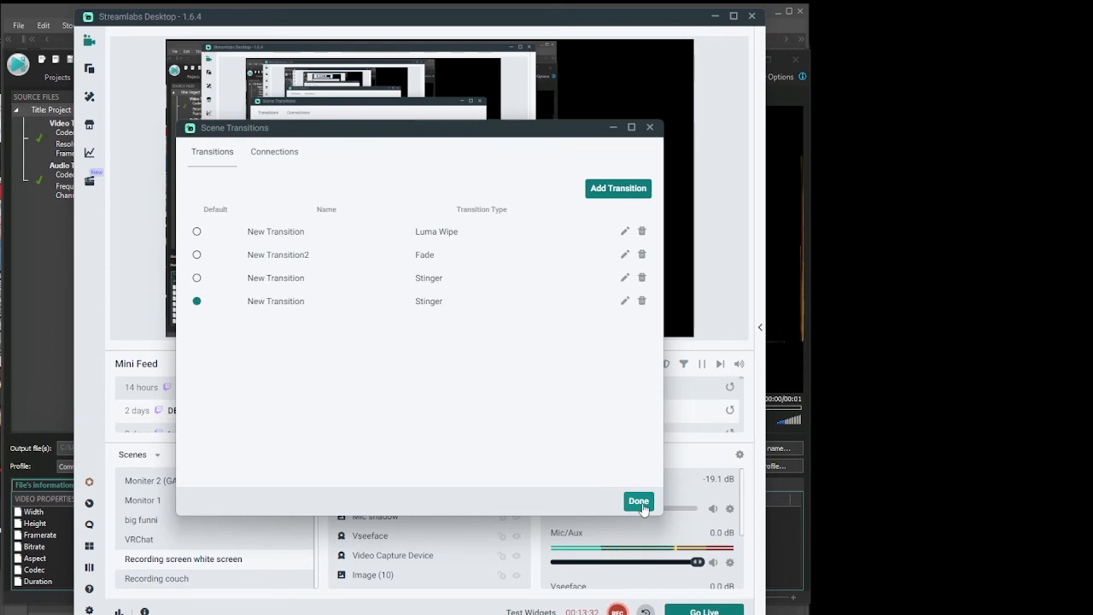
pyautogui.click(273, 153)
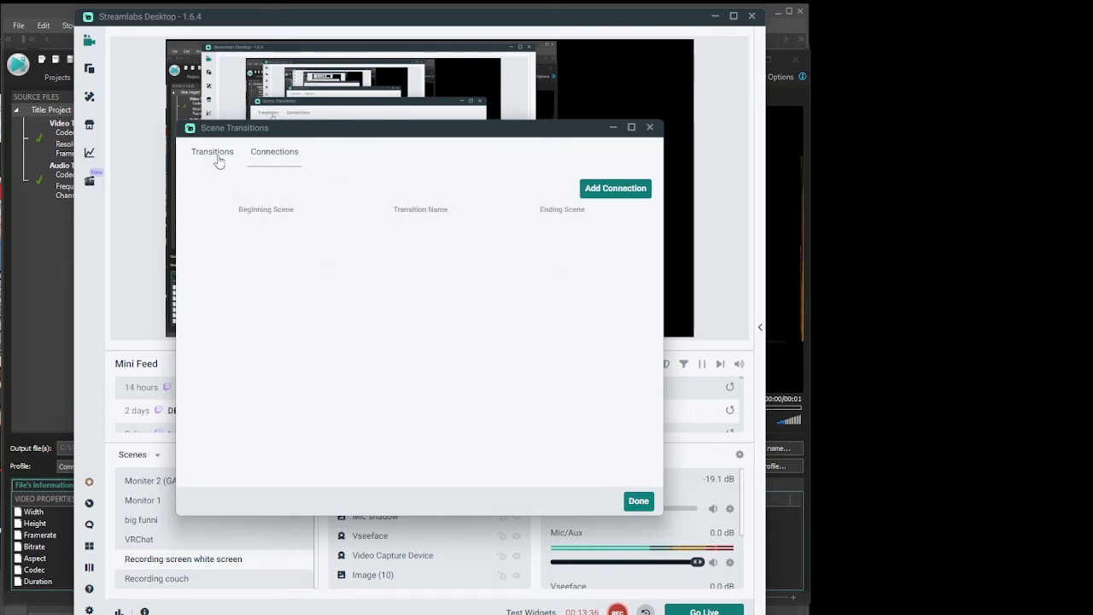
pyautogui.click(218, 159)
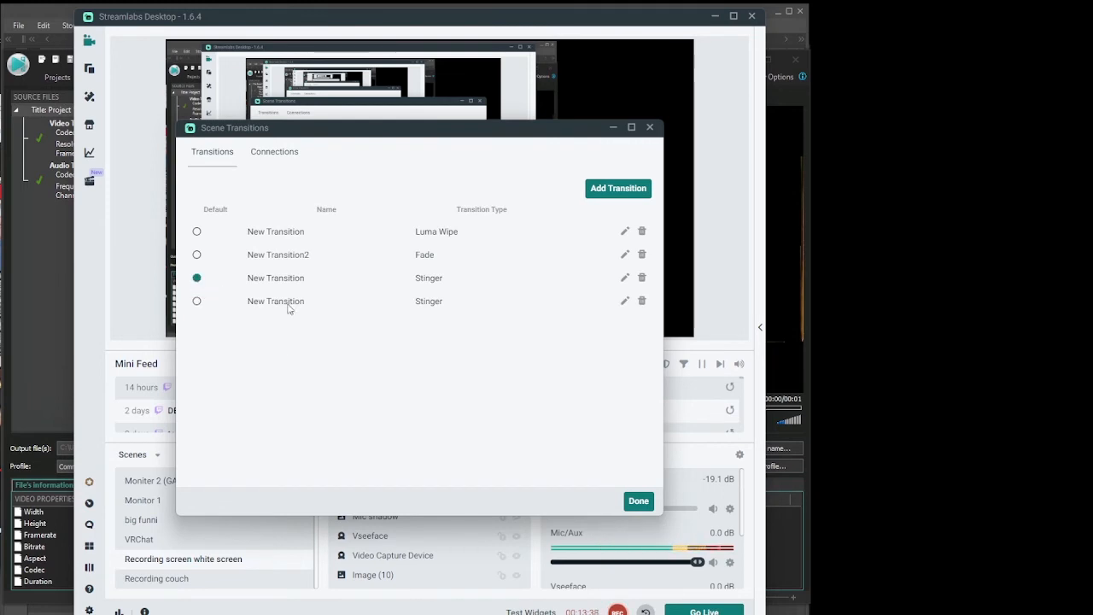
# Add a connection from Just chatting to Starting soon that uses the newly added stinger, and close the scene transition settings
pyautogui.click(281, 155)
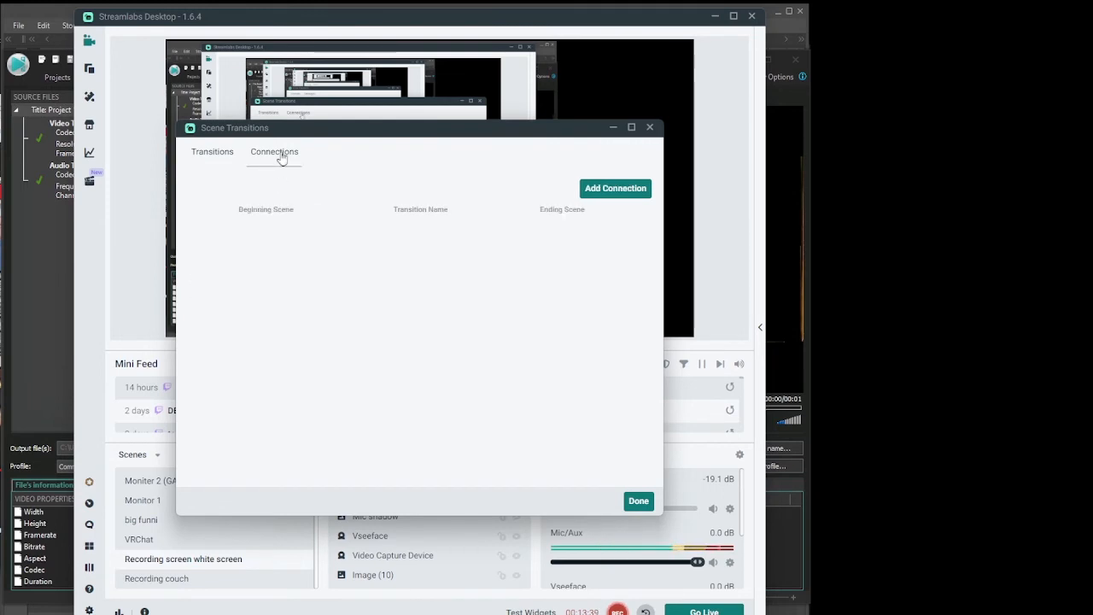
pyautogui.click(641, 192)
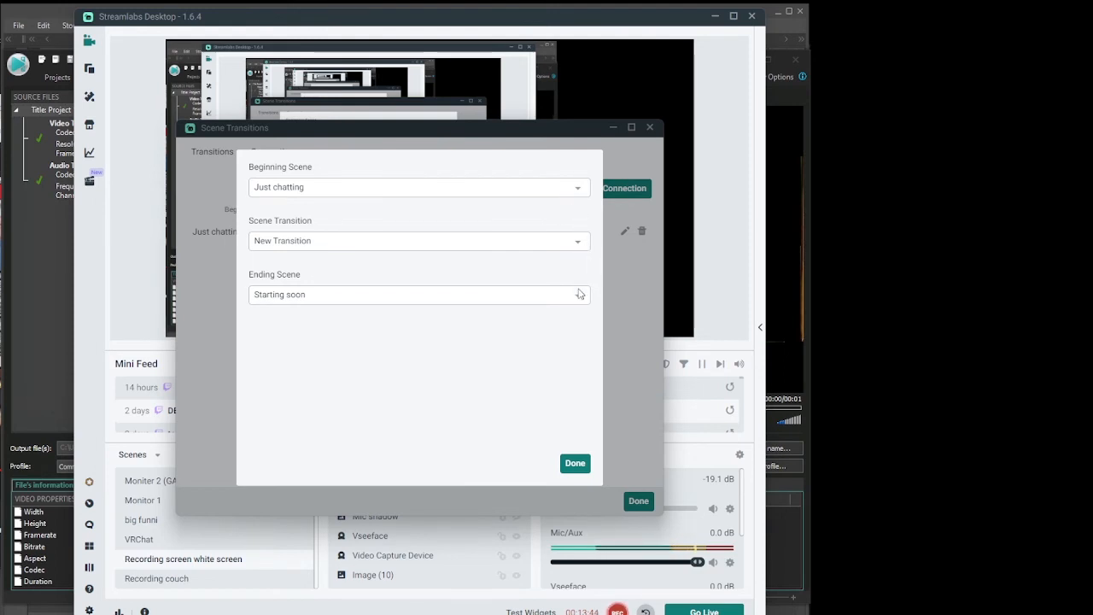
pyautogui.click(580, 297)
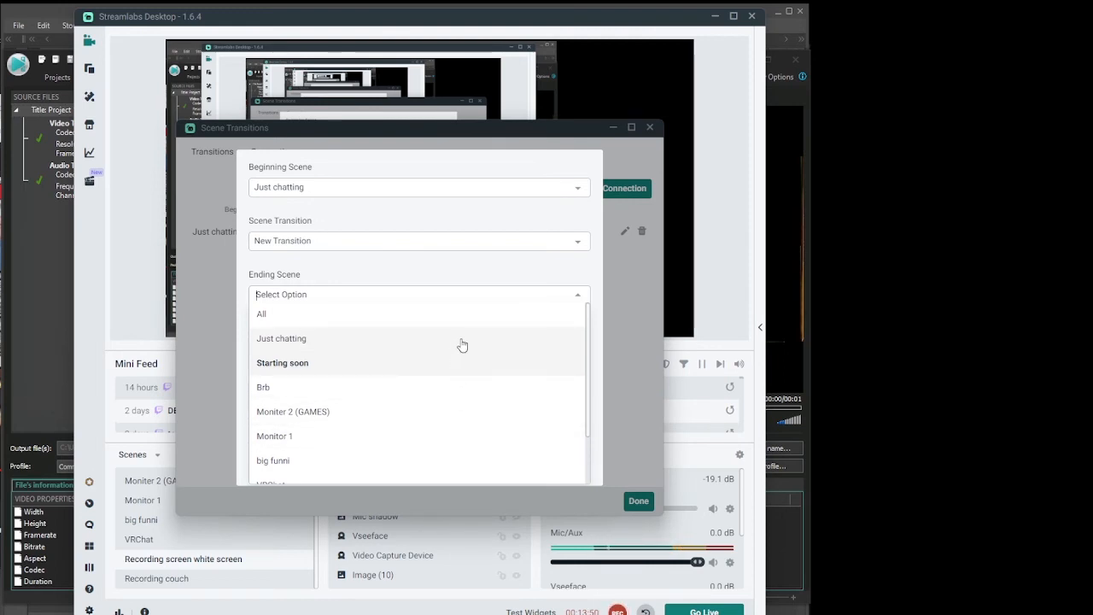
pyautogui.click(452, 366)
pyautogui.click(448, 240)
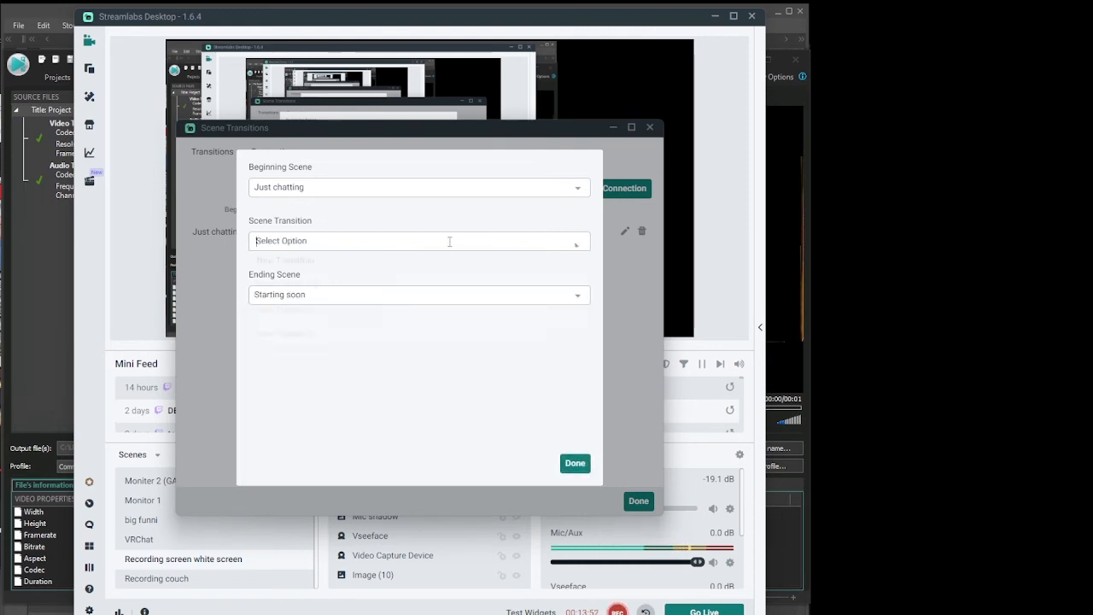
pyautogui.click(334, 335)
pyautogui.click(572, 464)
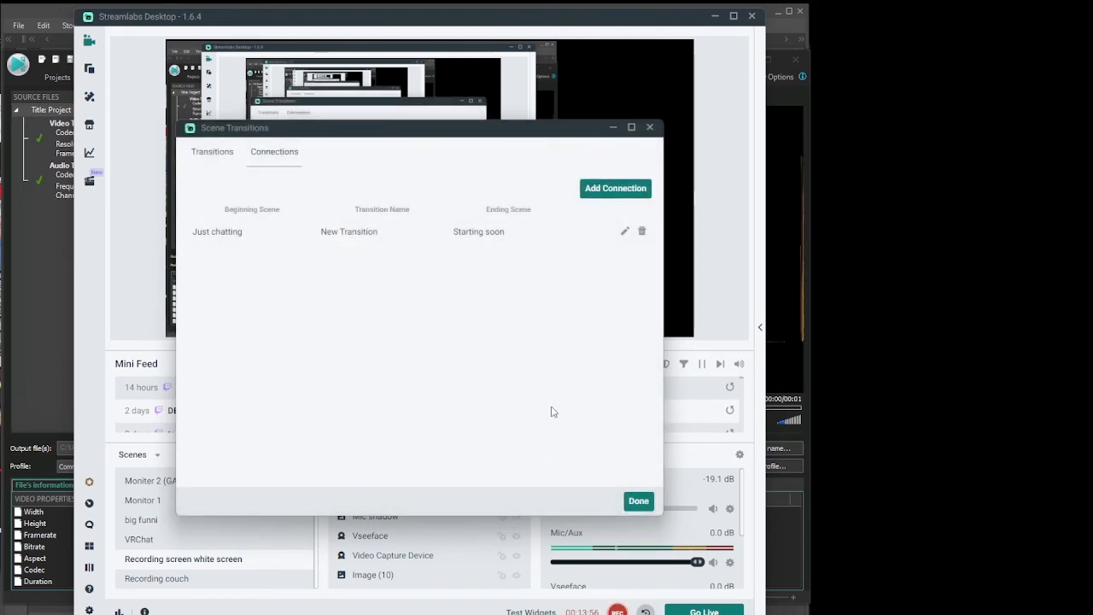
pyautogui.click(624, 505)
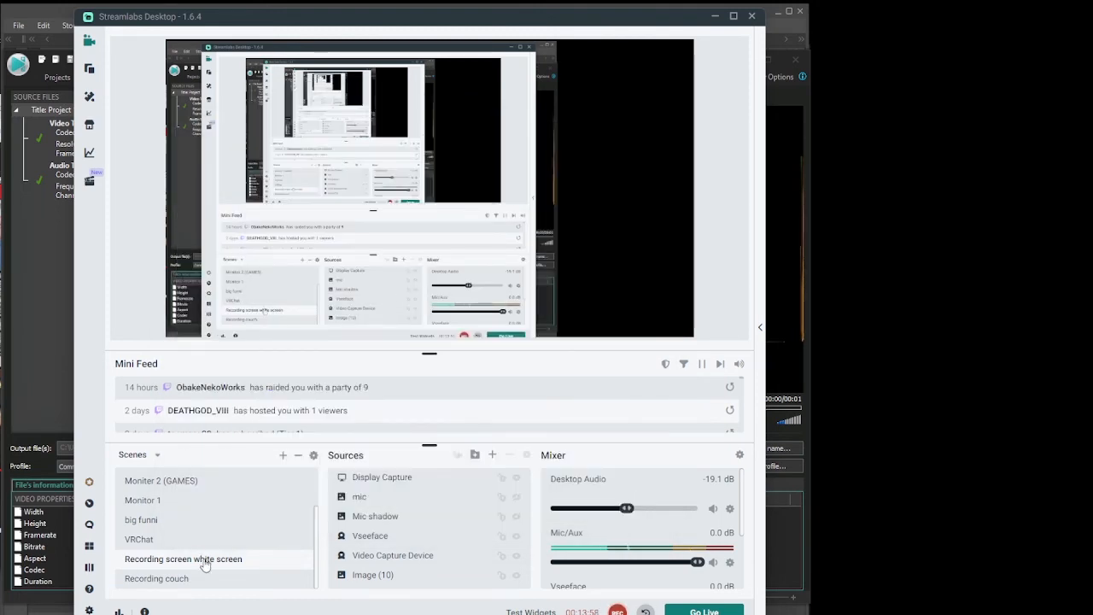
# Switch to the Just chatting scene to test the scene transition
pyautogui.scroll(2, 206, 564)
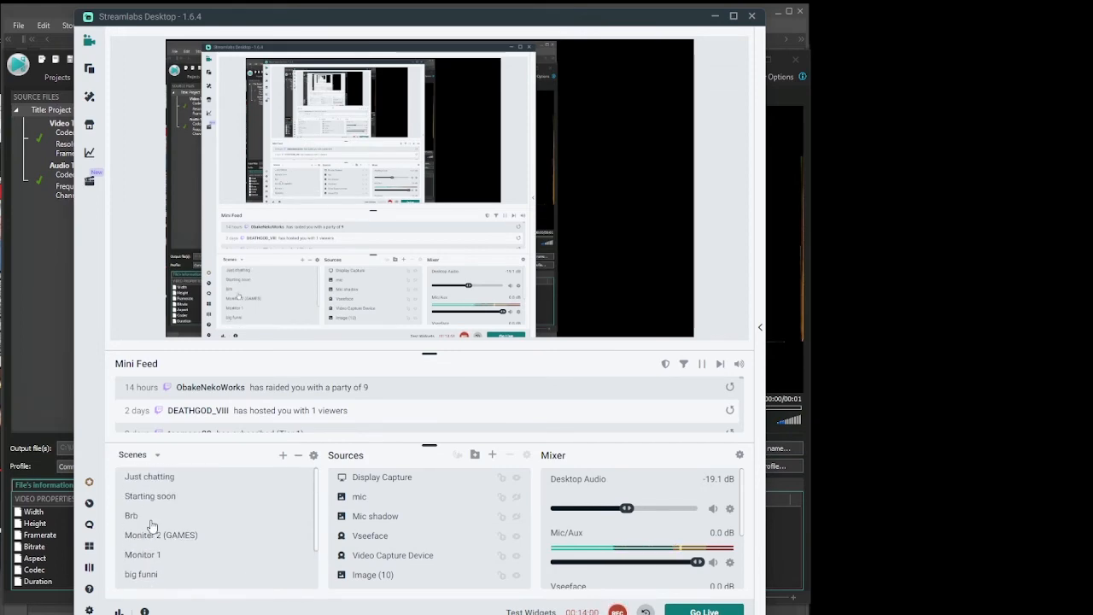
pyautogui.click(175, 484)
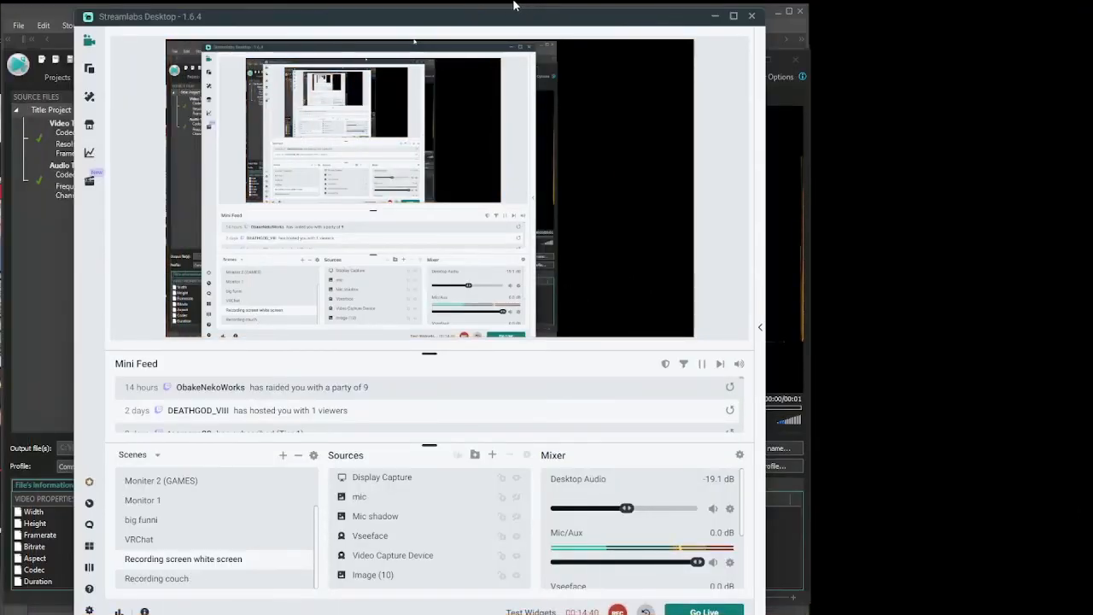
# Move Streamlabs Desktop off this monitor and return to the project's editing view in VSDC Video Editor with the project commands open
pyautogui.moveTo(507, 21); pyautogui.dragTo(1092, 35)
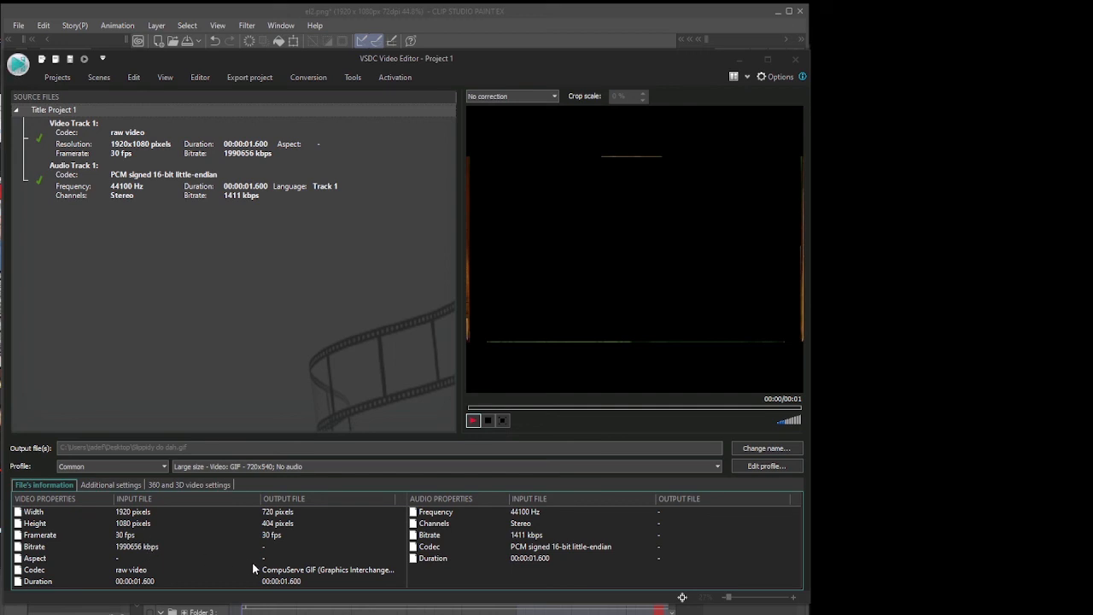
pyautogui.click(58, 79)
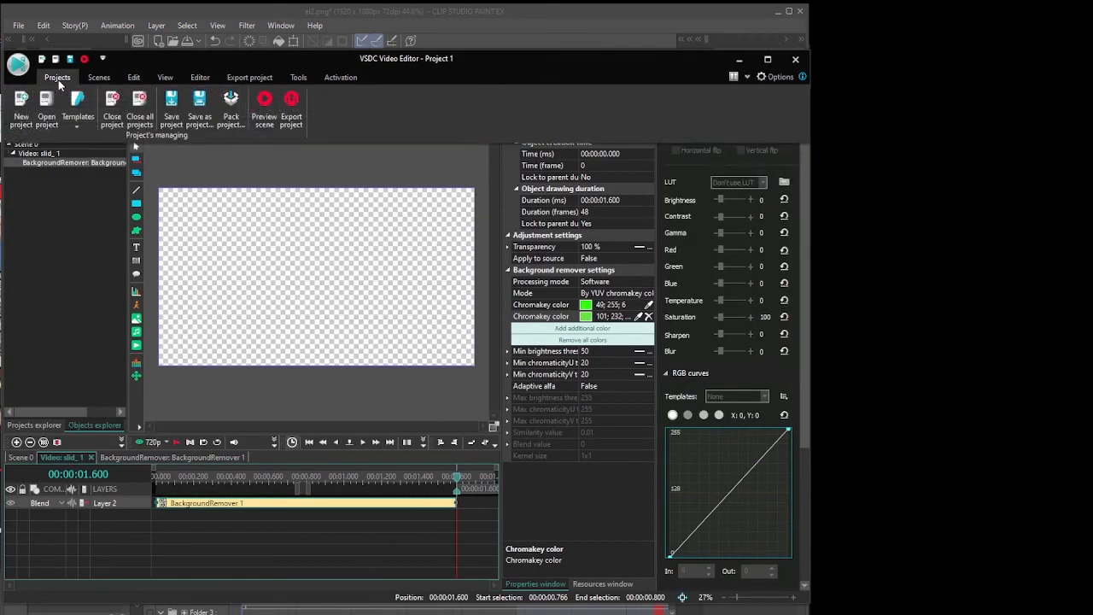